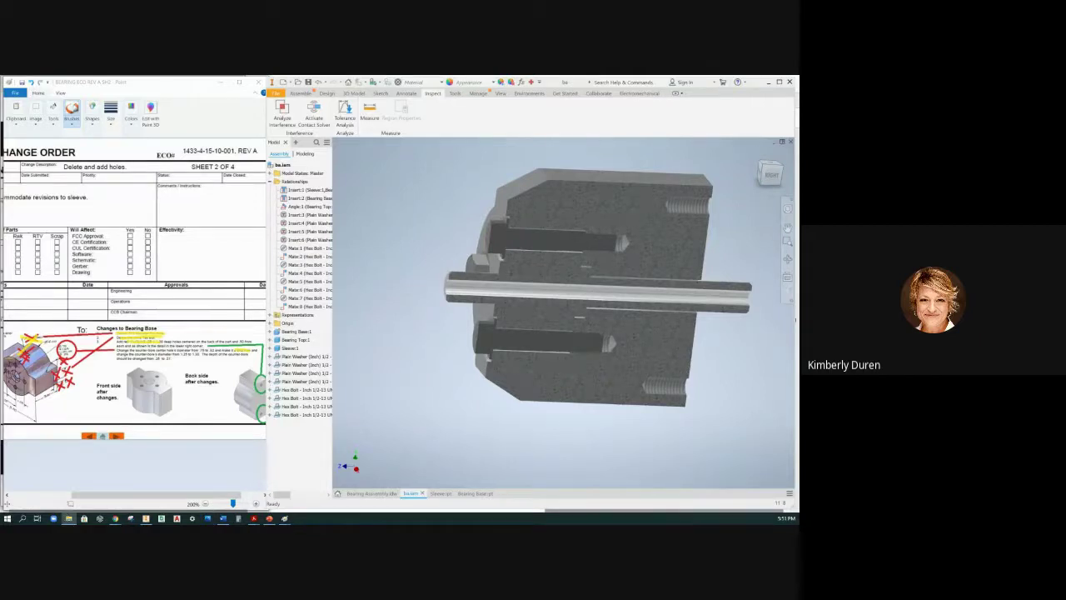
# Bring up change order sheet 3 in Paint with a highlighter brush, line width and markup colour, zoomed in
pyautogui.click(81, 459)
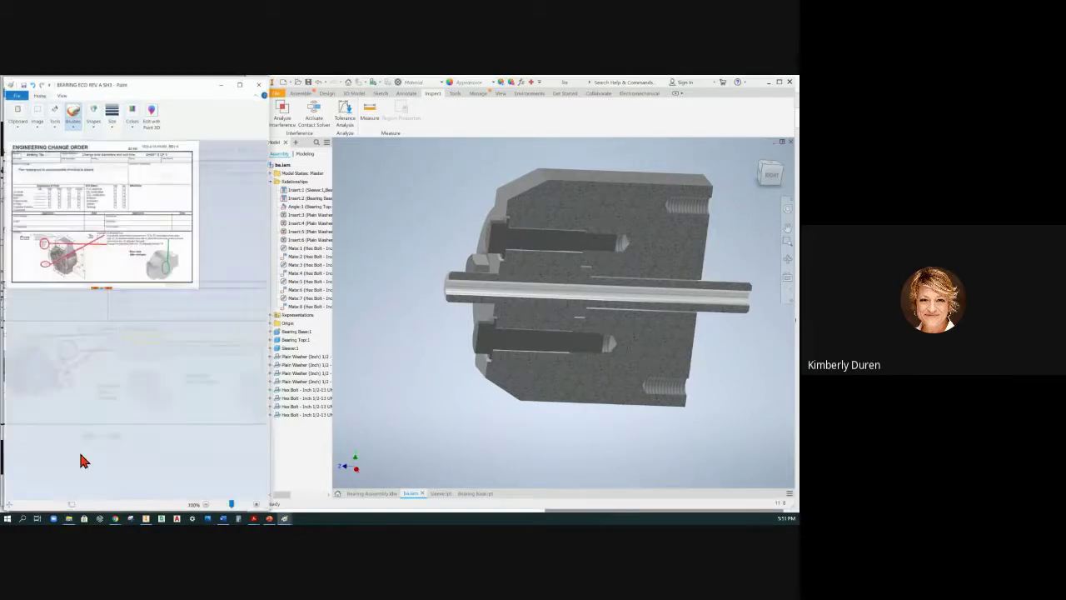
pyautogui.click(72, 125)
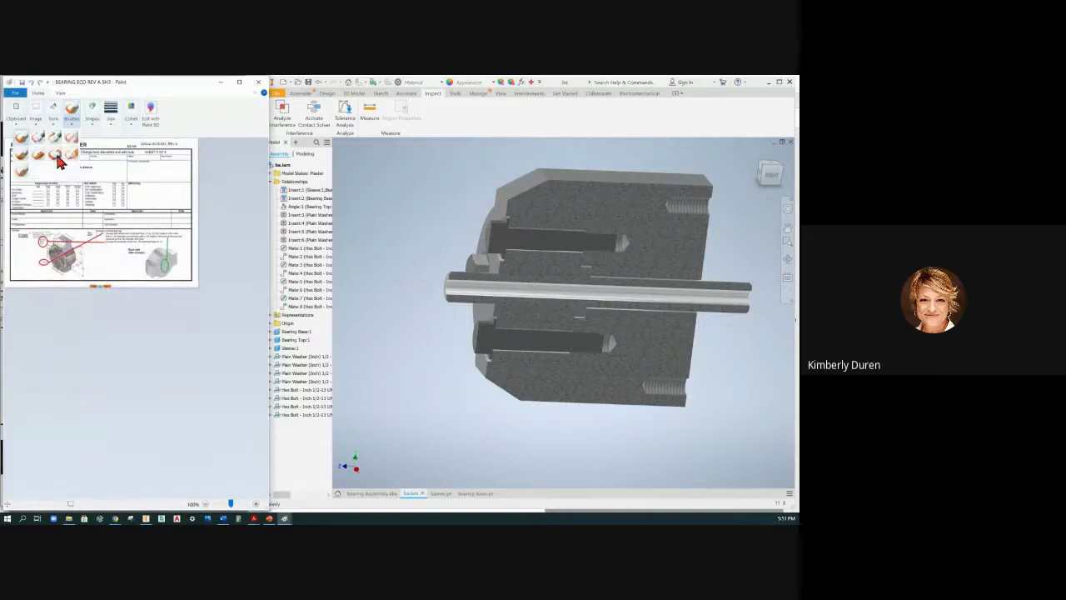
pyautogui.click(55, 156)
pyautogui.click(112, 123)
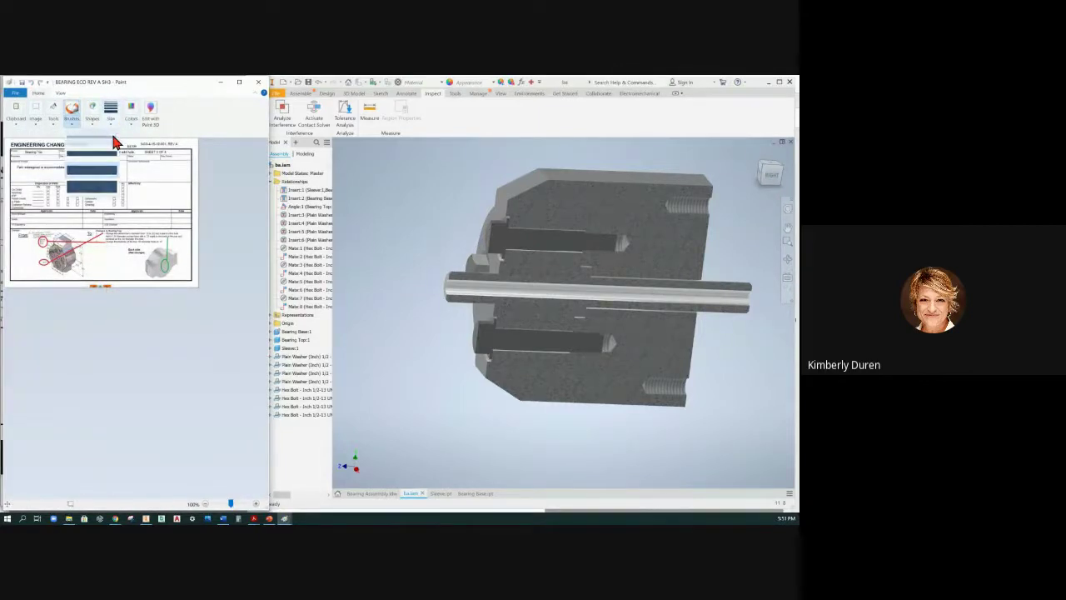
pyautogui.click(130, 119)
pyautogui.click(88, 148)
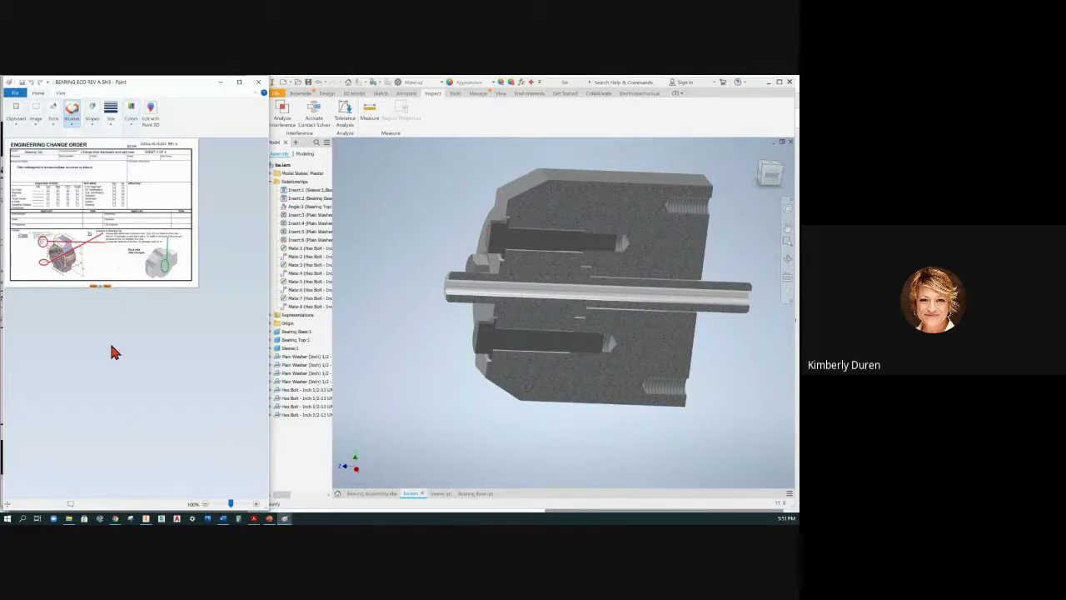
pyautogui.keyDown('ctrl'); pyautogui.scroll(1, 114, 352); pyautogui.keyUp('ctrl')
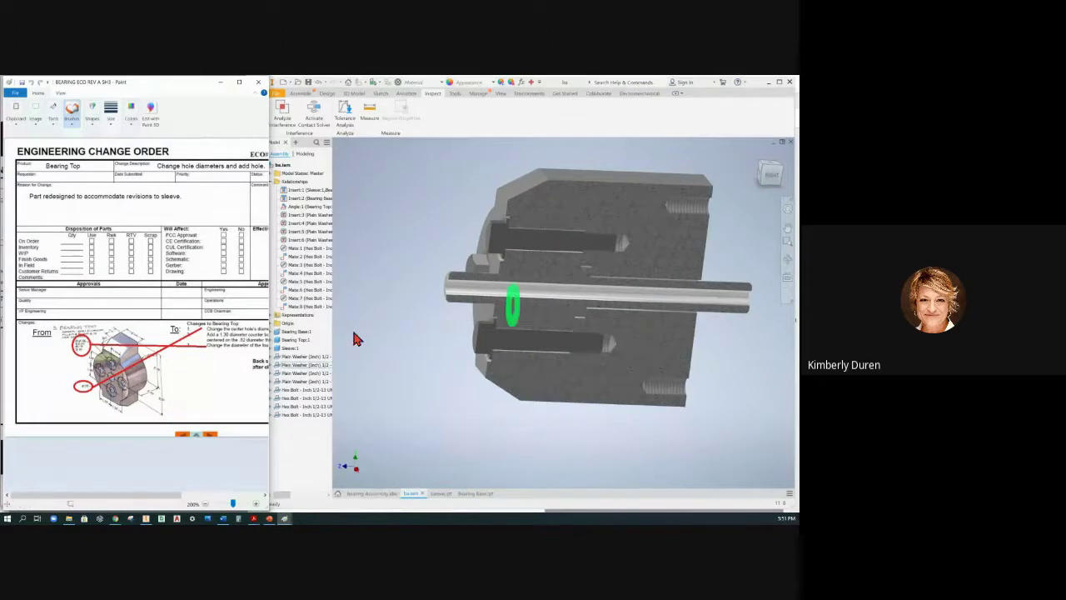
# Open Bearing Top:1 from the assembly as its own part document
pyautogui.click(539, 209)
pyautogui.rightClick(536, 210)
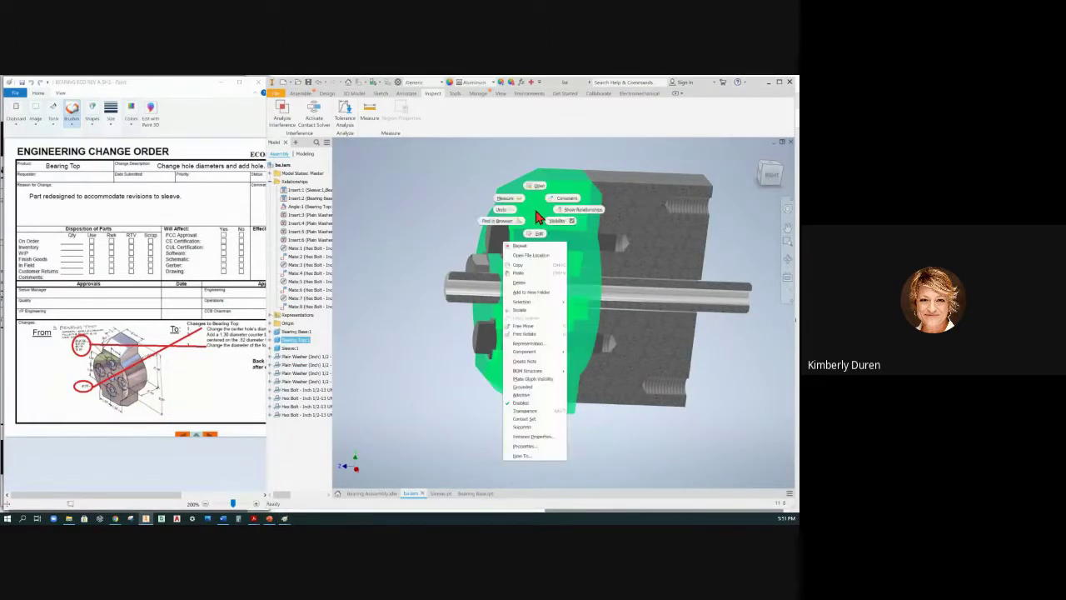
pyautogui.click(538, 186)
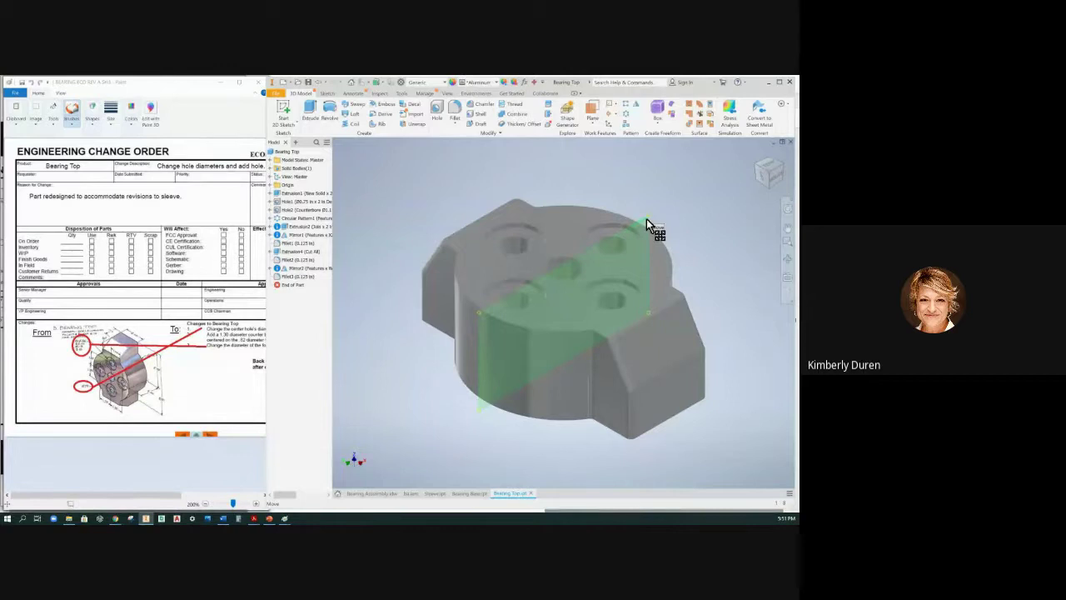
# Hide the Bearing Top's work plane
pyautogui.click(646, 218)
pyautogui.rightClick(646, 218)
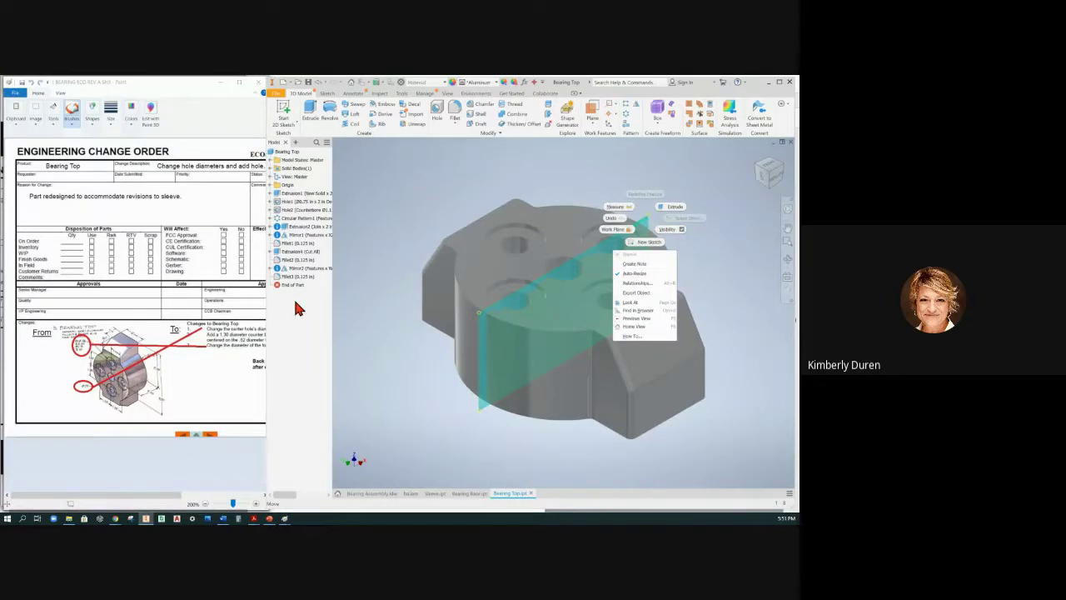
pyautogui.click(679, 230)
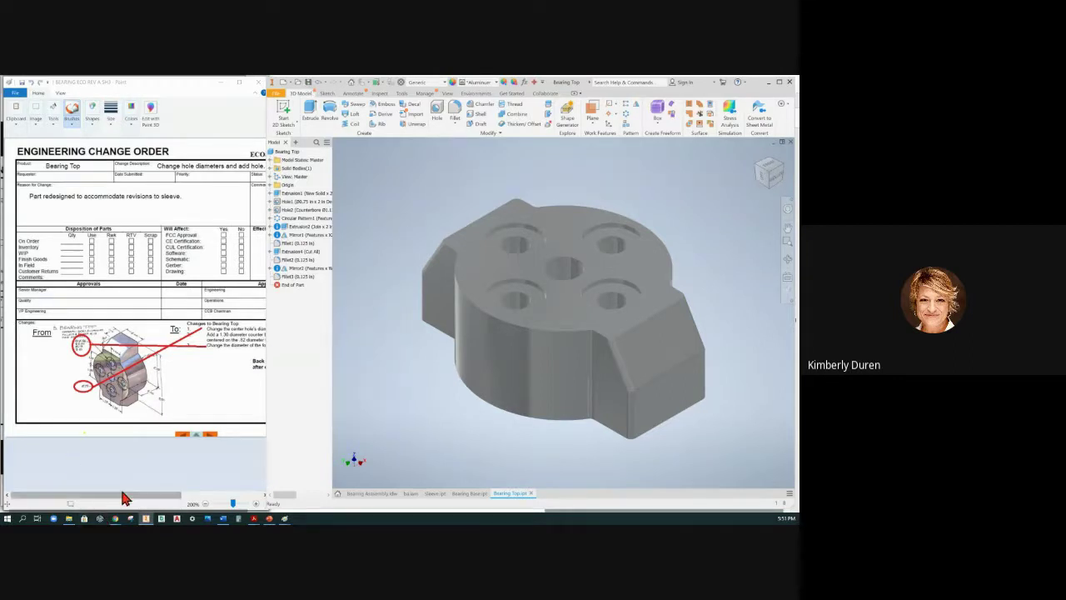
# Roll the Bearing Top back to Extrusion1, then forward past the counterbore holes, accepting the reorder warning
pyautogui.moveTo(129, 497); pyautogui.dragTo(195, 500)
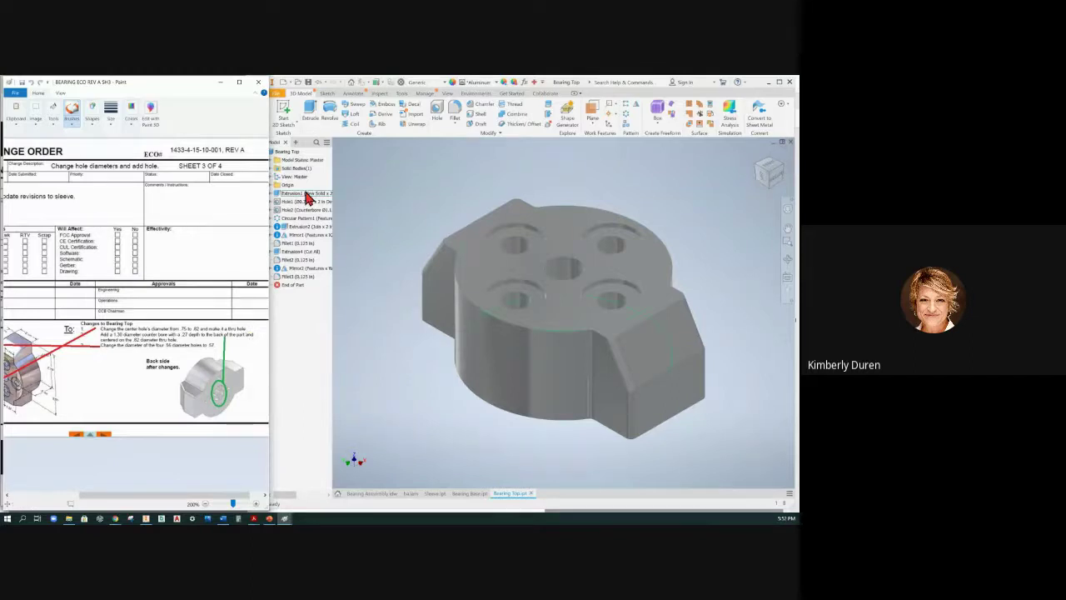
pyautogui.click(298, 293)
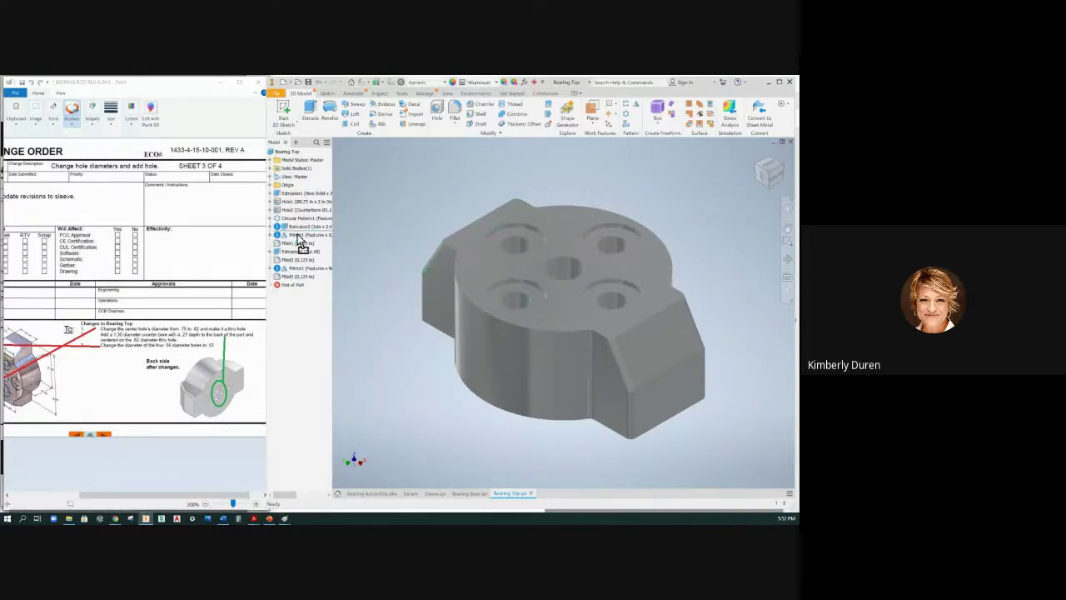
pyautogui.moveTo(298, 206); pyautogui.dragTo(300, 215)
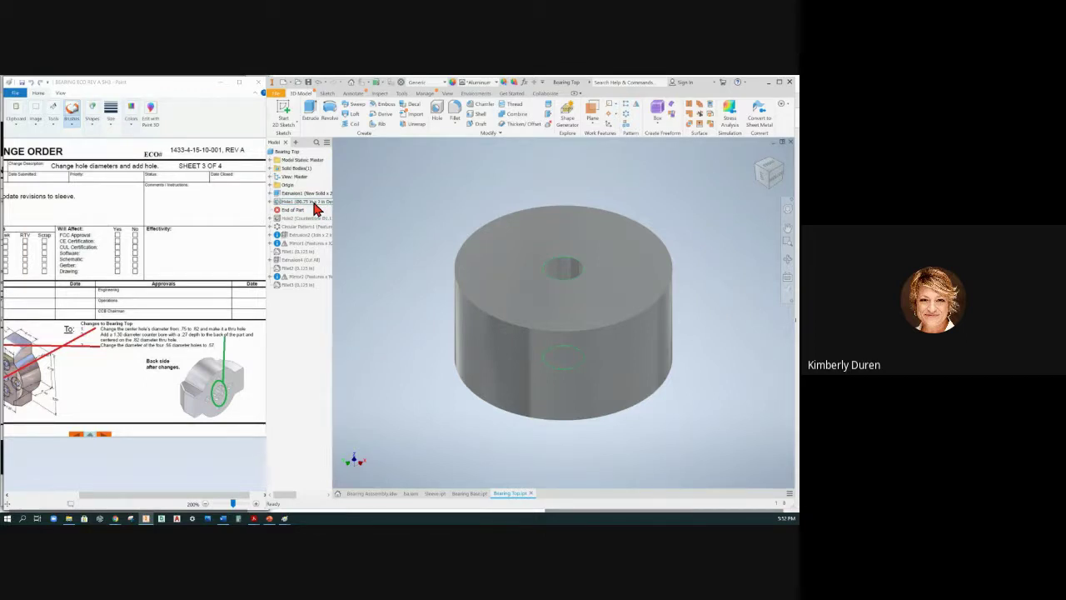
pyautogui.moveTo(295, 209); pyautogui.dragTo(301, 242)
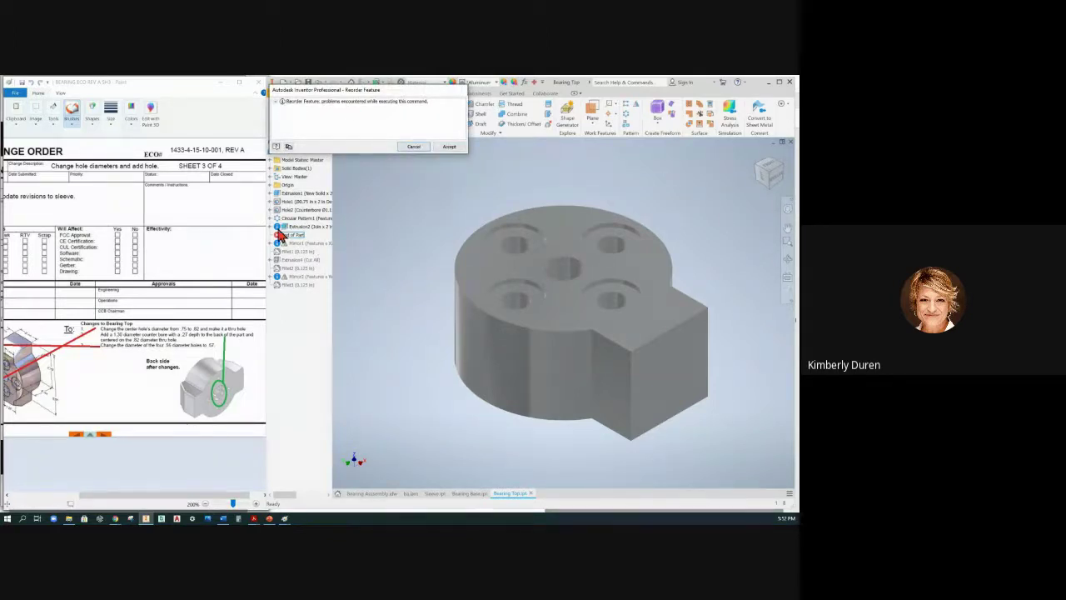
pyautogui.click(451, 147)
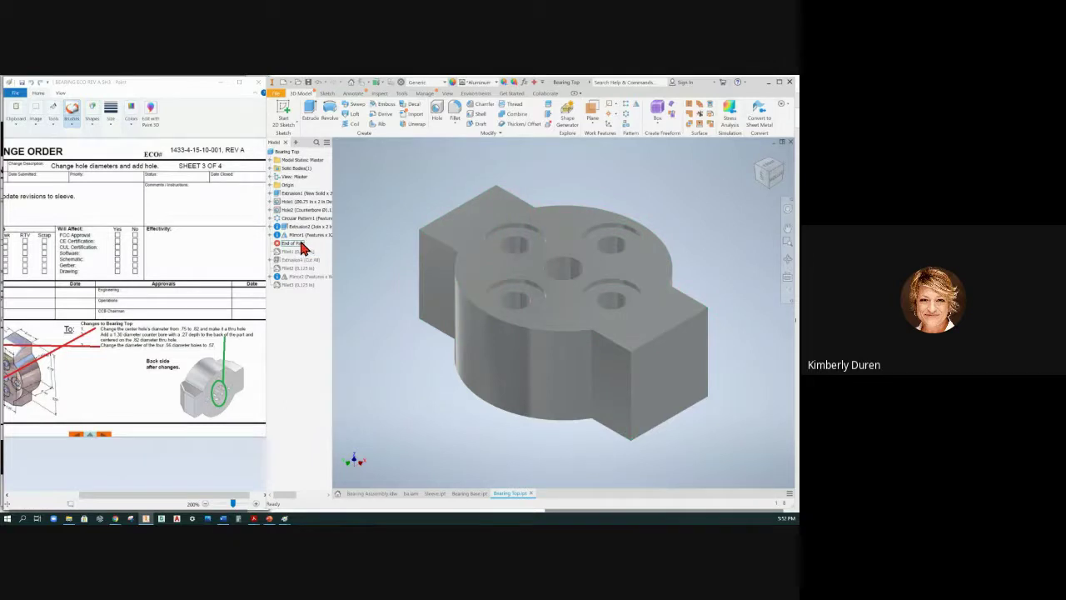
# Roll End of Part forward through Extrusion4 and Fillet2 to below Fillet3, accepting the warning
pyautogui.moveTo(293, 242); pyautogui.dragTo(297, 252)
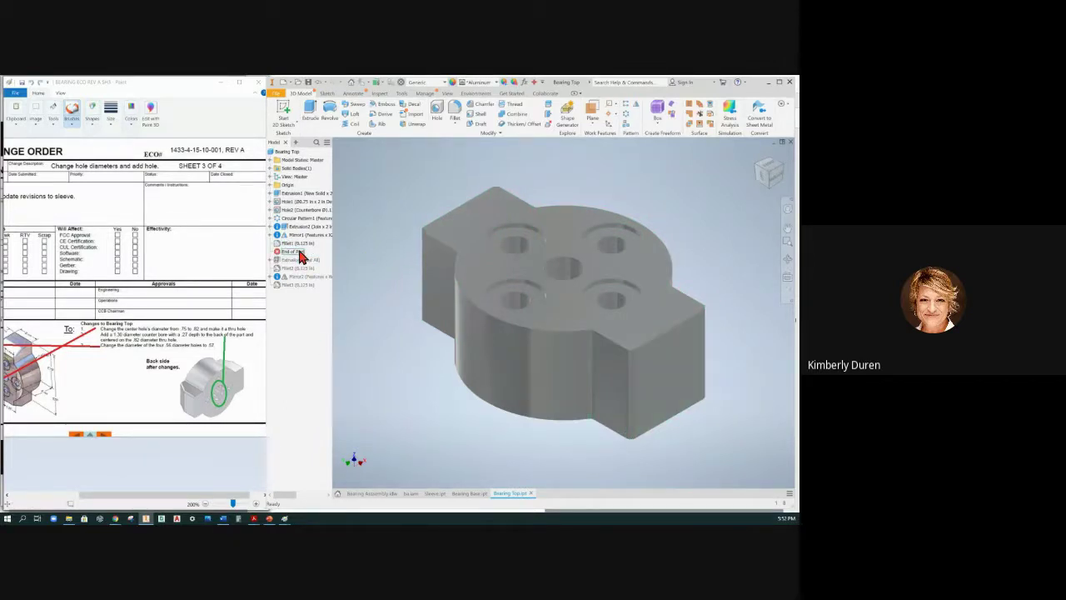
pyautogui.moveTo(292, 251); pyautogui.dragTo(297, 265)
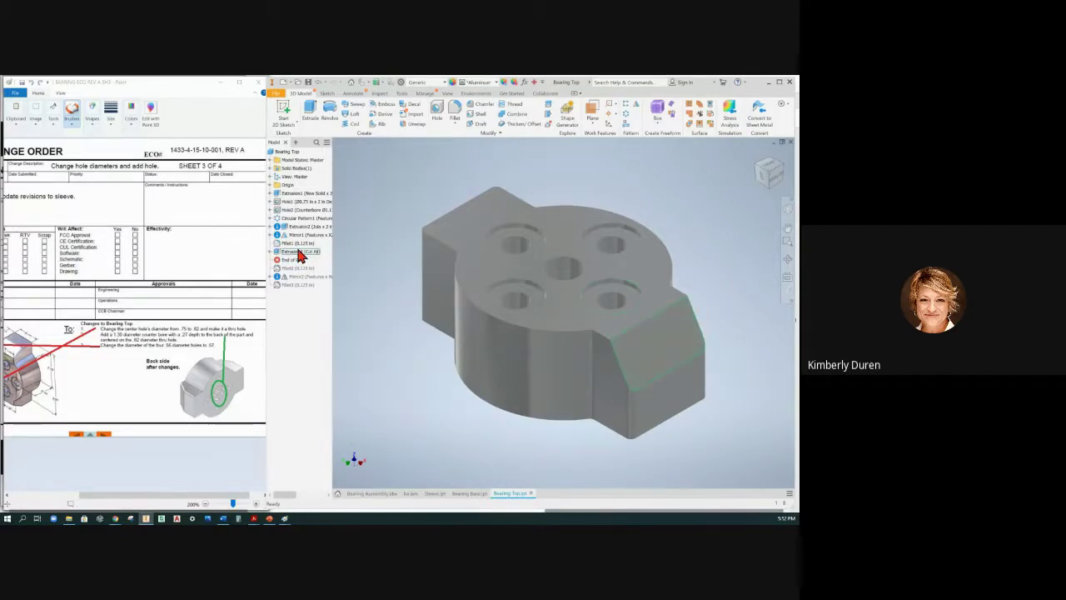
pyautogui.moveTo(293, 260); pyautogui.dragTo(298, 289)
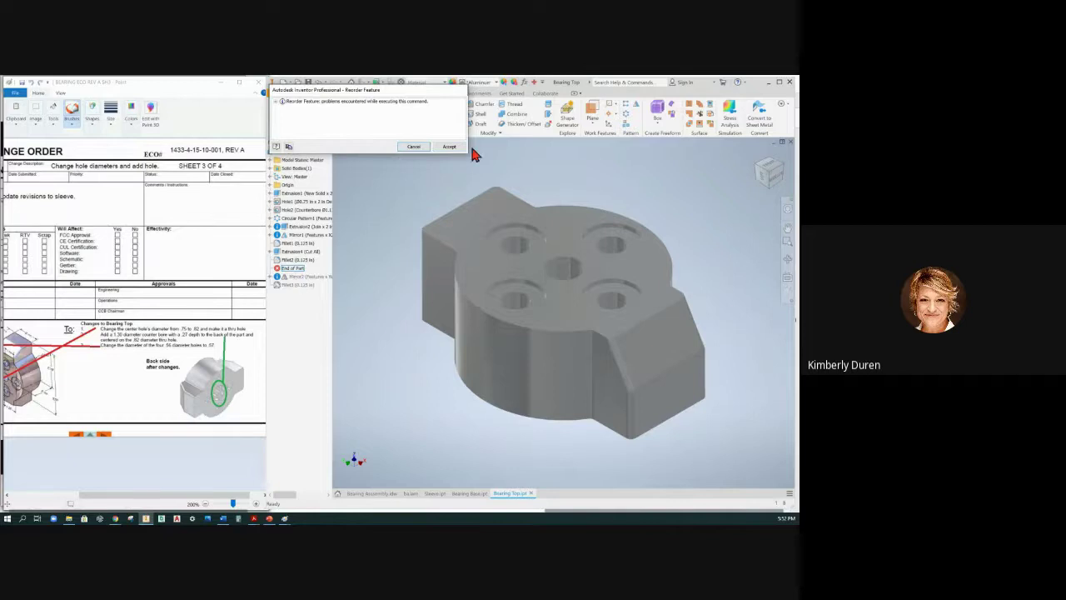
pyautogui.click(449, 148)
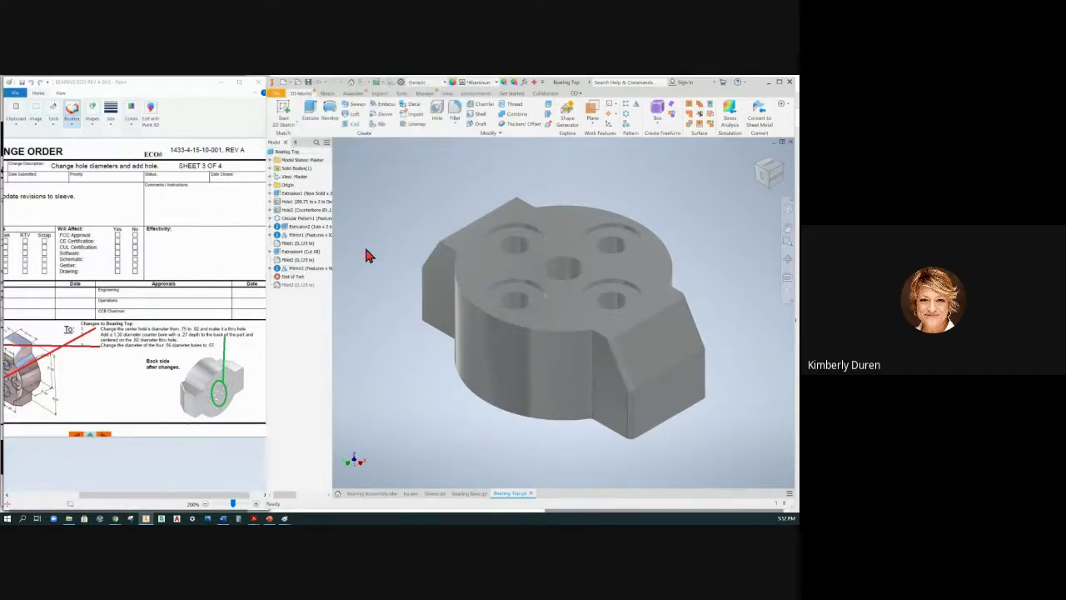
pyautogui.moveTo(298, 286); pyautogui.dragTo(299, 290)
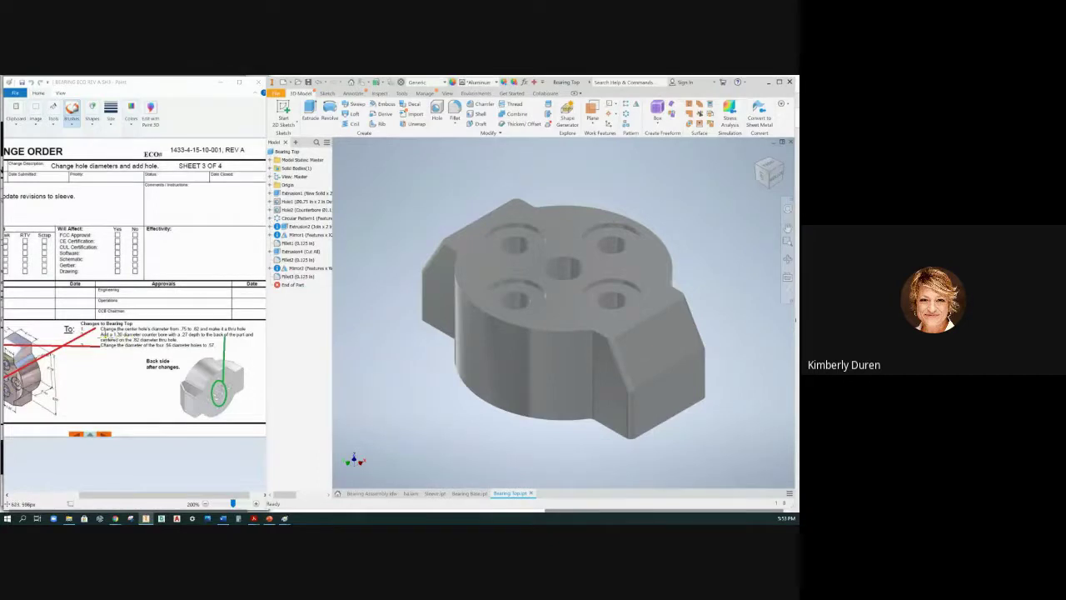
# Highlight the 1.30 diameter counterbore note on the change order in yellow
pyautogui.click(104, 334)
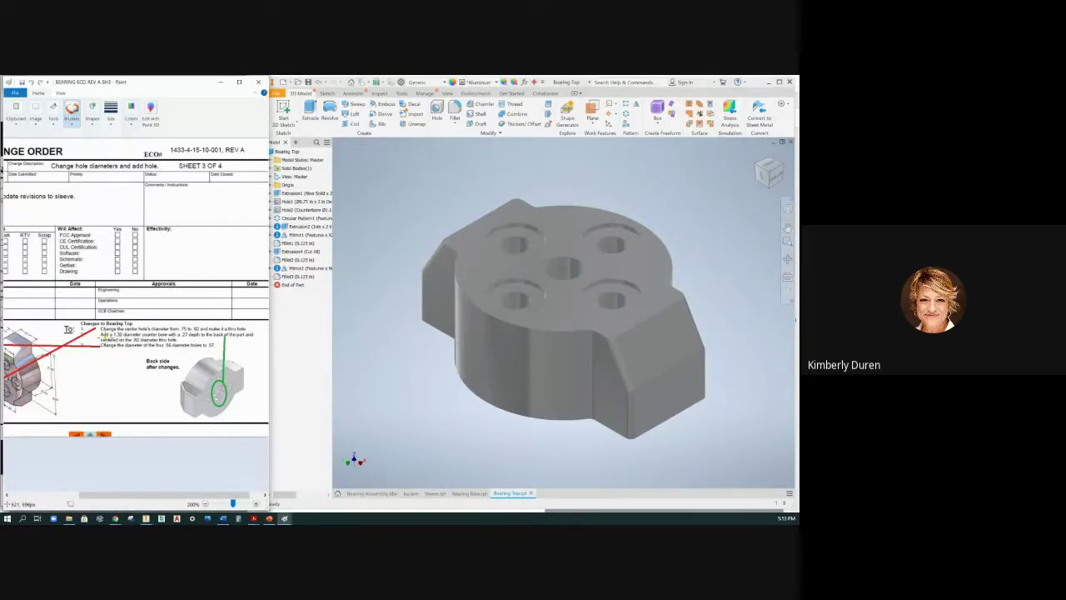
pyautogui.moveTo(111, 335)
pyautogui.mouseDown()
pyautogui.moveTo(206, 329)
pyautogui.moveTo(170, 334)
pyautogui.mouseUp()
# Expand Hole1 in the browser and check the context options of its Sketch2
pyautogui.click(310, 207)
pyautogui.click(310, 206)
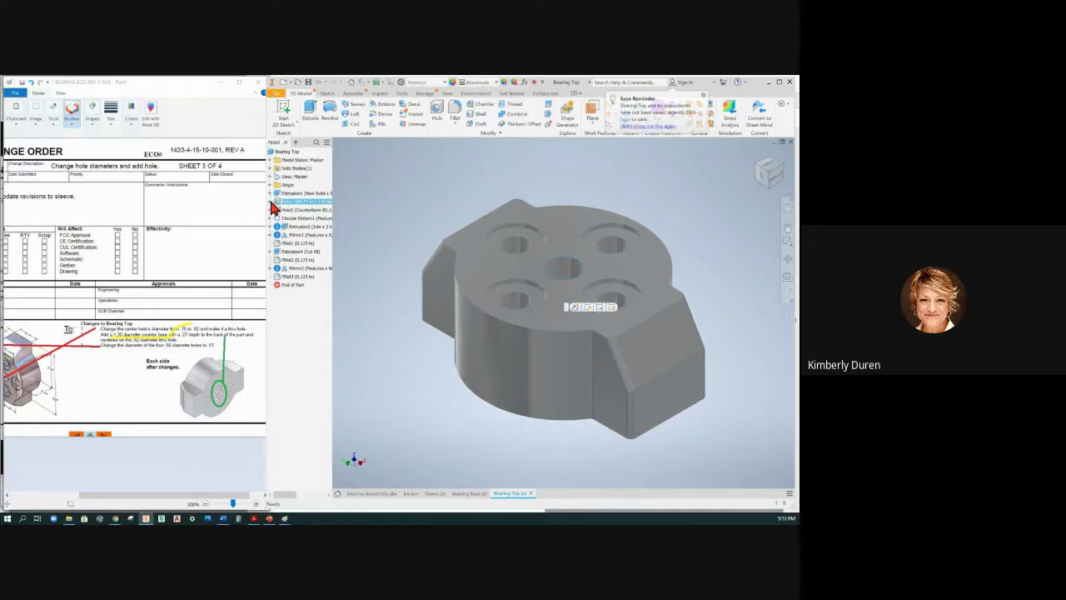
pyautogui.click(273, 202)
pyautogui.click(296, 211)
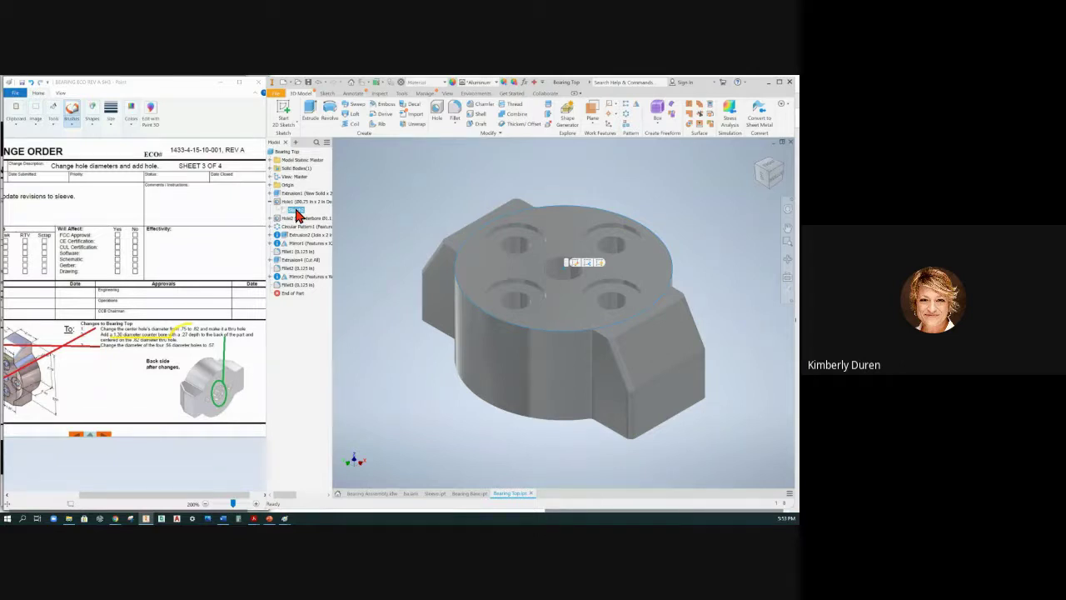
pyautogui.rightClick(297, 212)
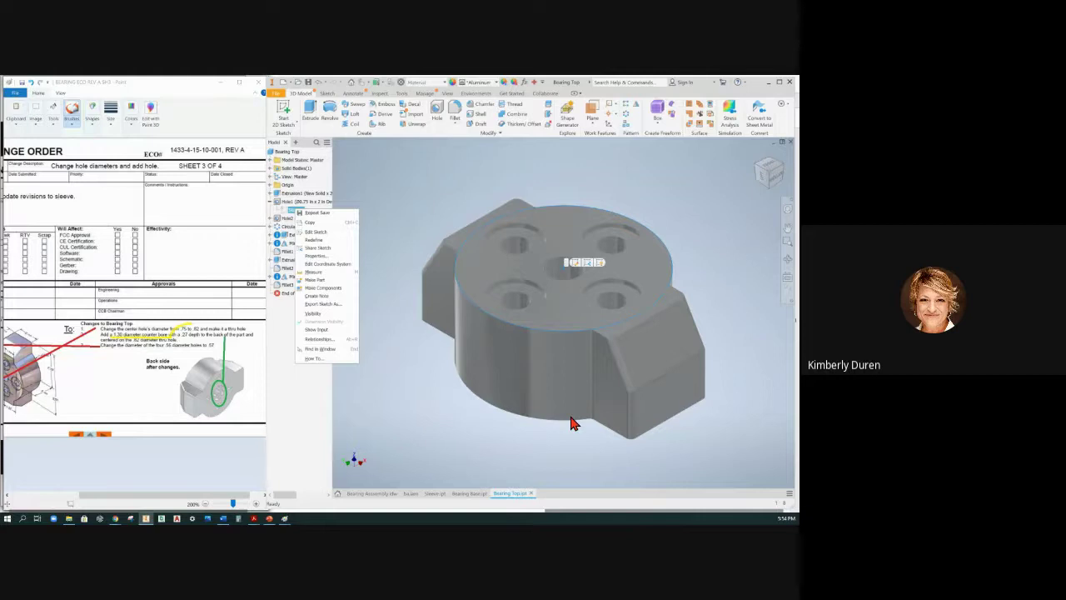
pyautogui.click(394, 402)
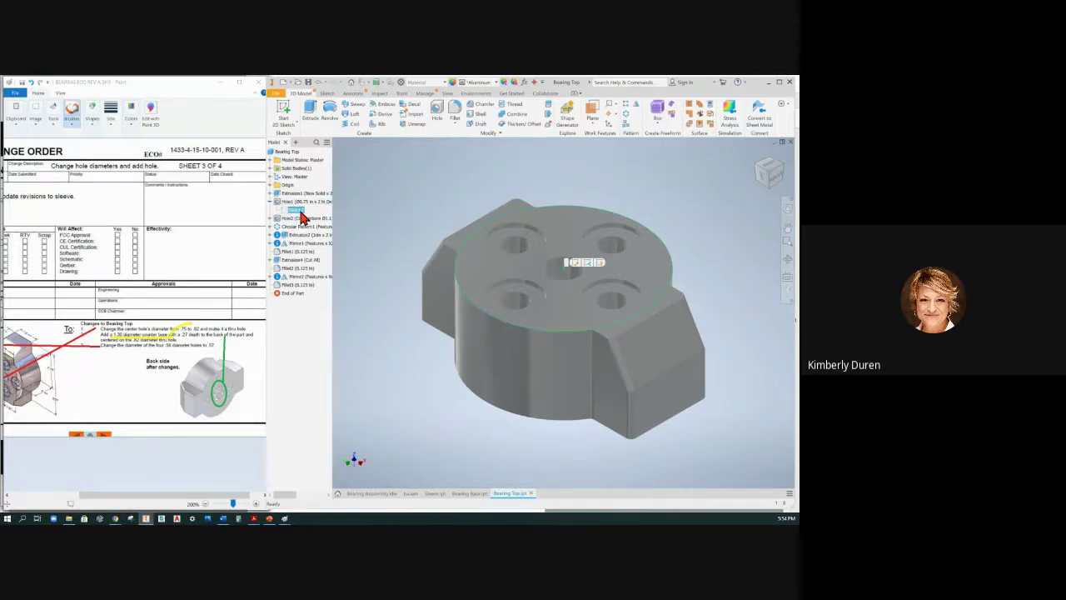
# Redefine Hole1's sketch onto the part's bottom face and accept the failure message
pyautogui.rightClick(301, 213)
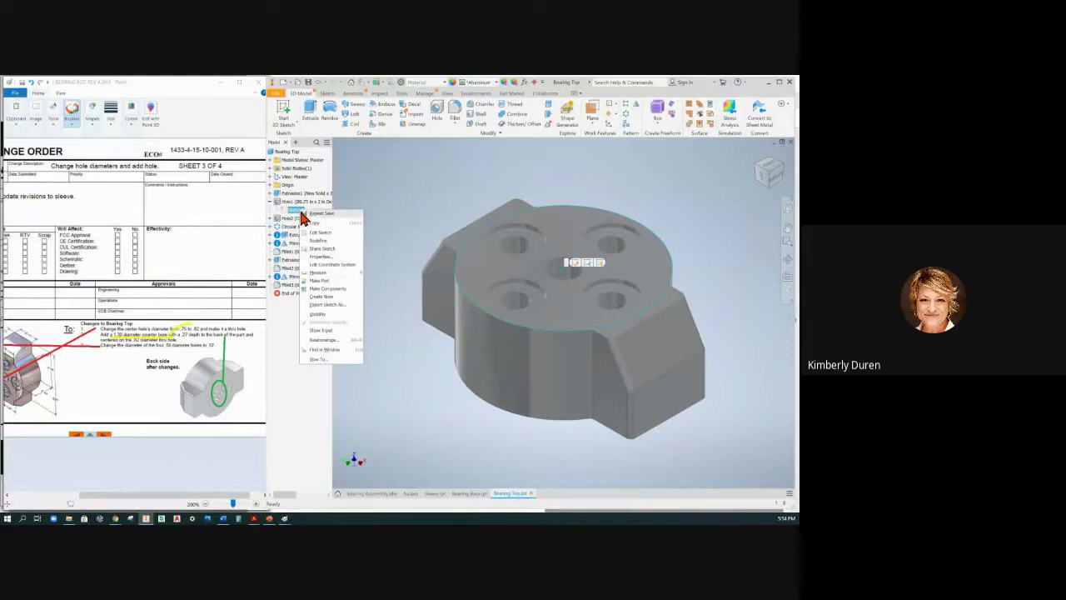
pyautogui.click(321, 240)
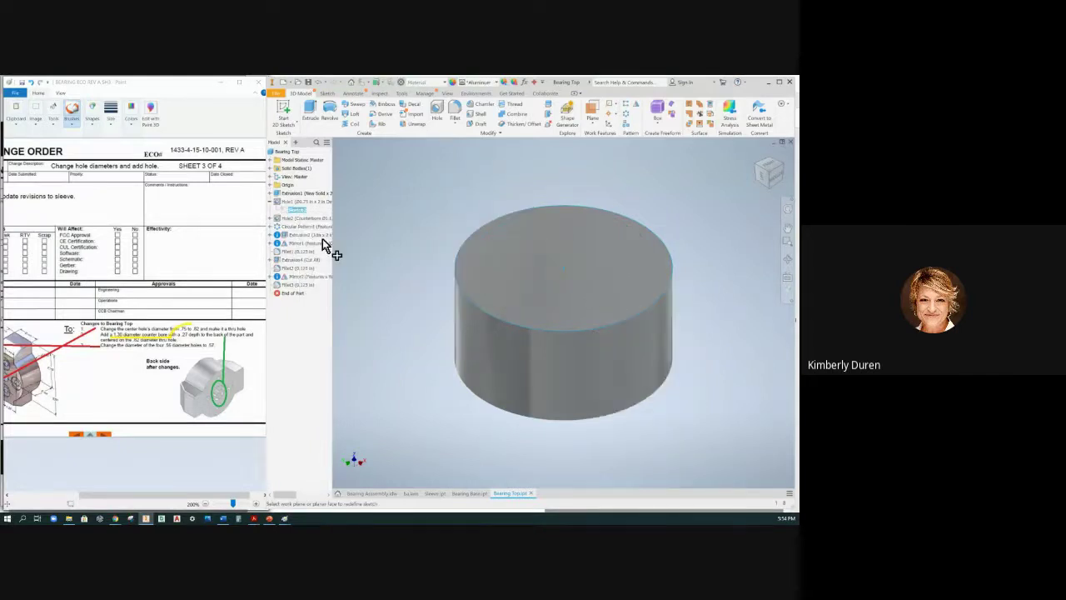
pyautogui.click(772, 181)
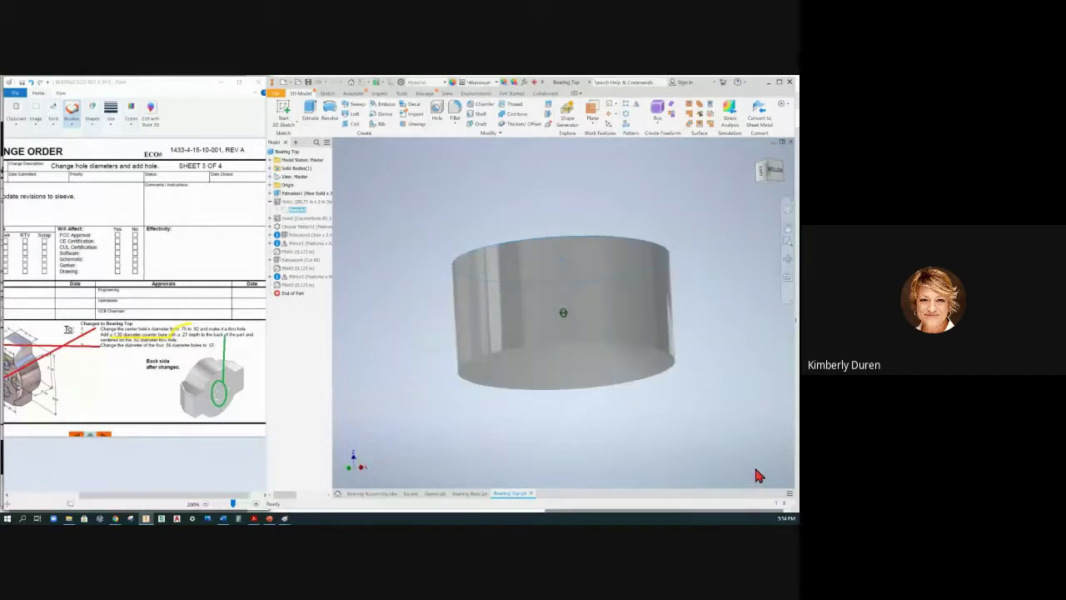
pyautogui.click(592, 391)
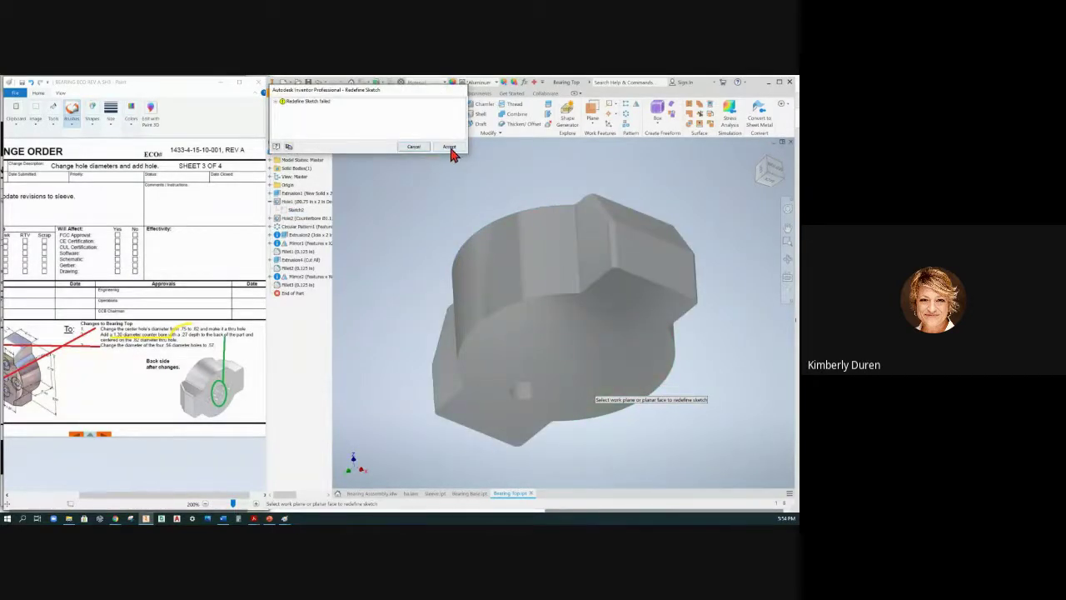
pyautogui.click(451, 148)
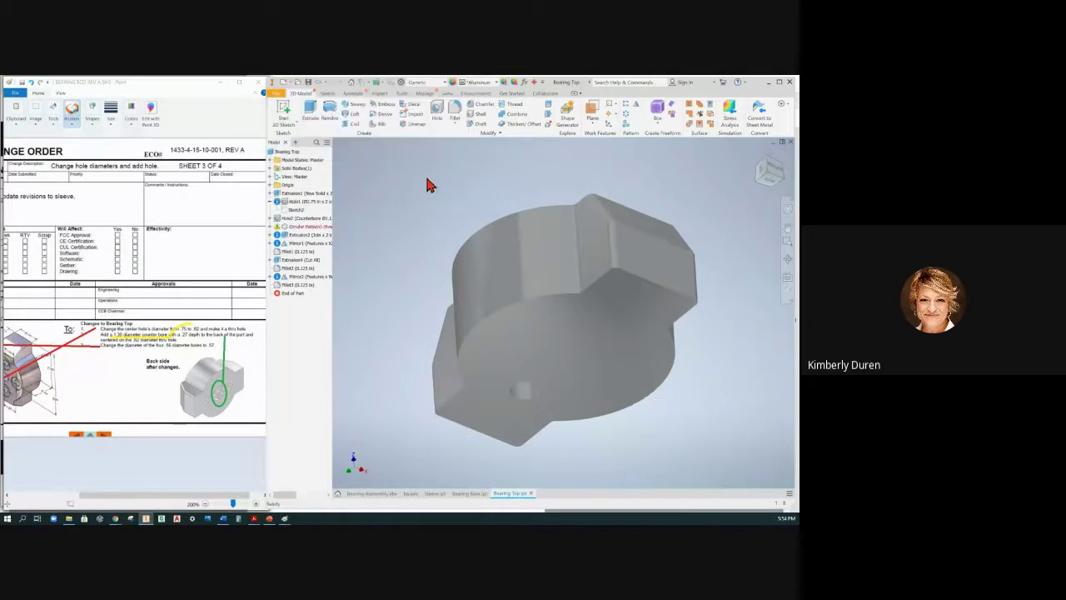
# Edit Hole1 to drill from the opposite direction with a fixed depth, accepting the warning
pyautogui.click(287, 207)
pyautogui.click(287, 208)
pyautogui.doubleClick(288, 208)
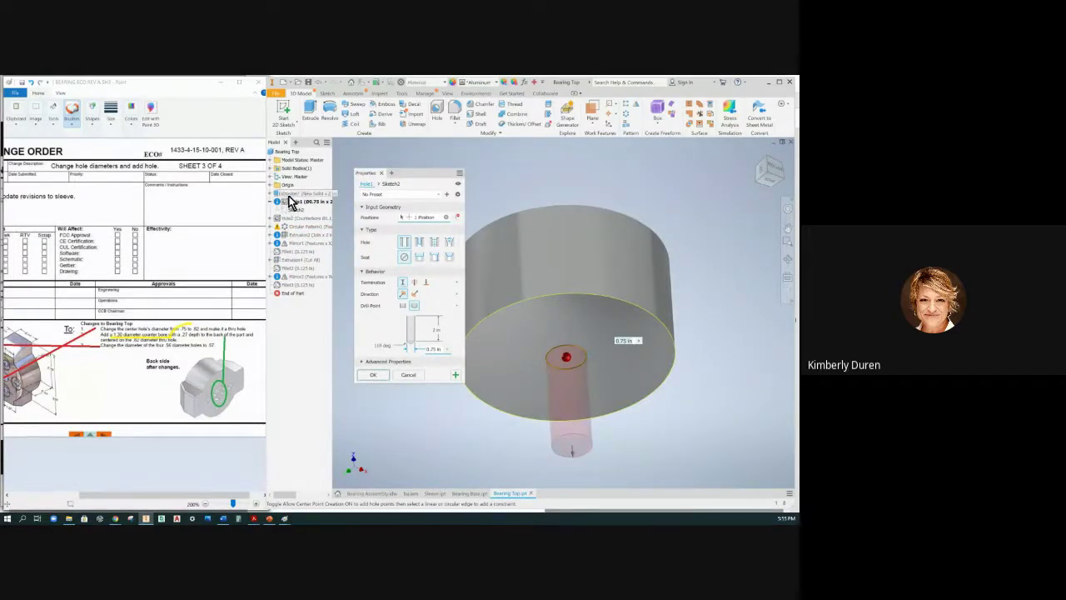
pyautogui.click(415, 297)
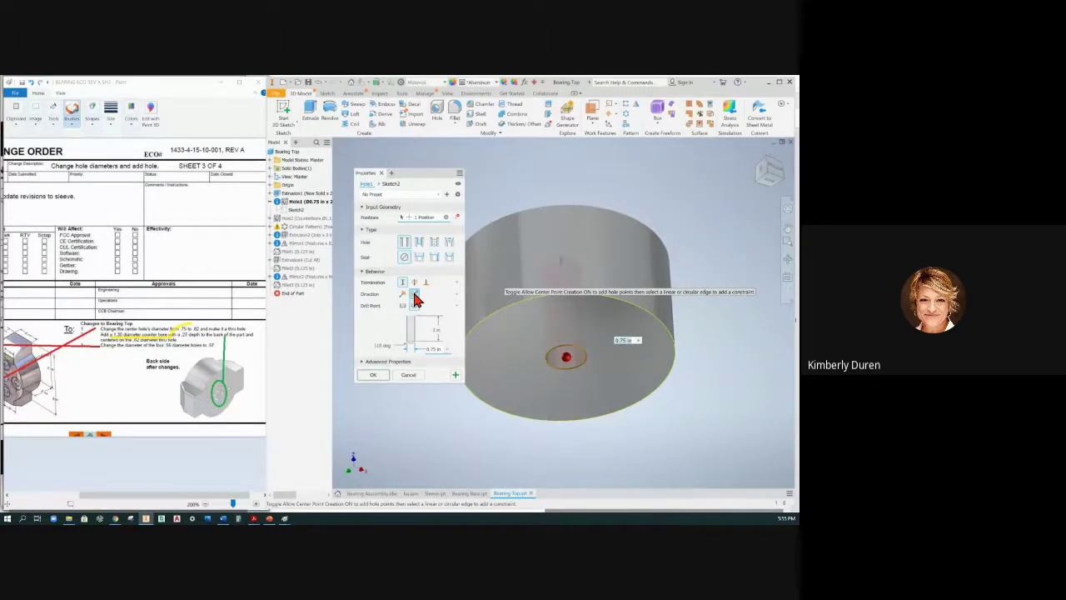
pyautogui.click(415, 283)
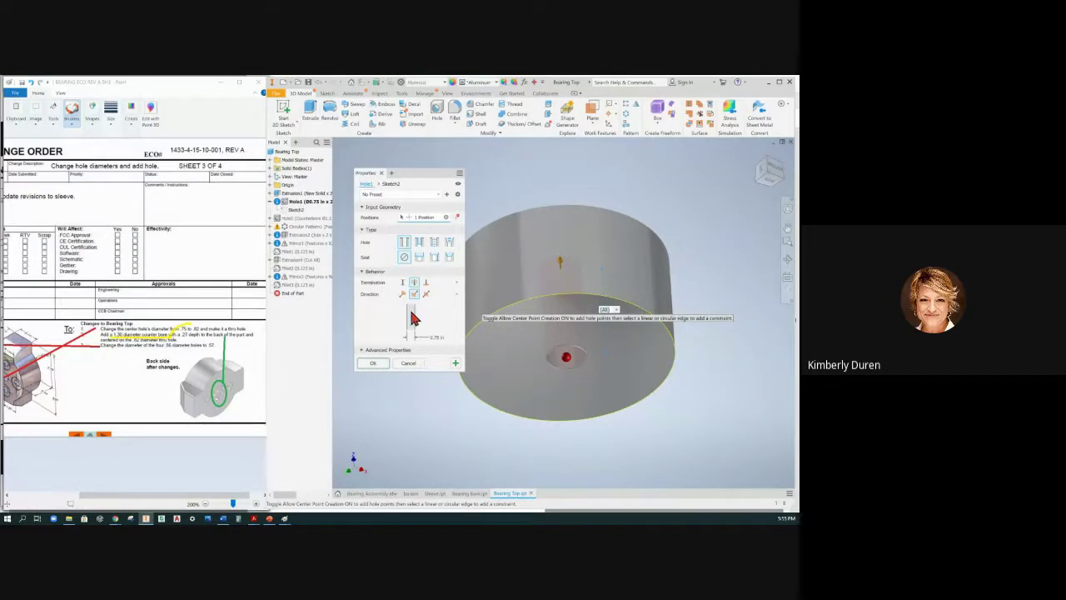
pyautogui.click(402, 282)
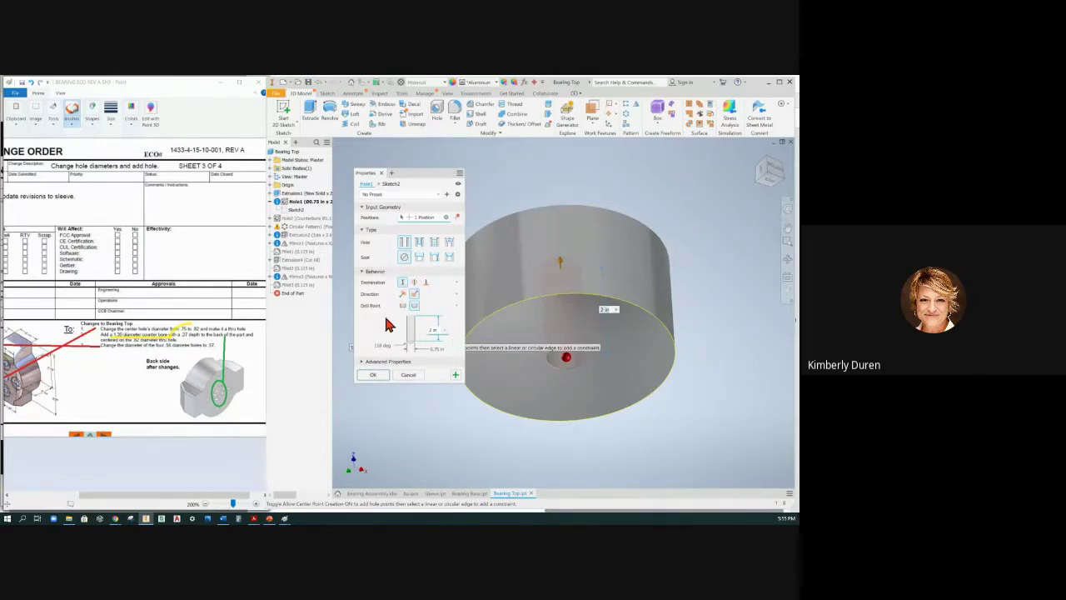
pyautogui.click(415, 298)
pyautogui.click(373, 375)
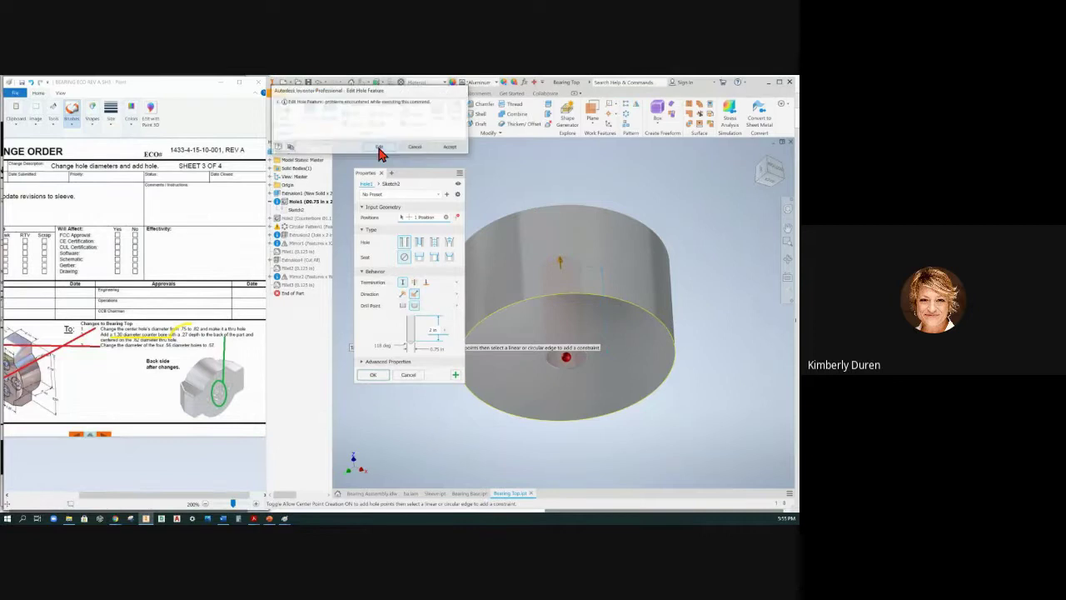
pyautogui.click(450, 147)
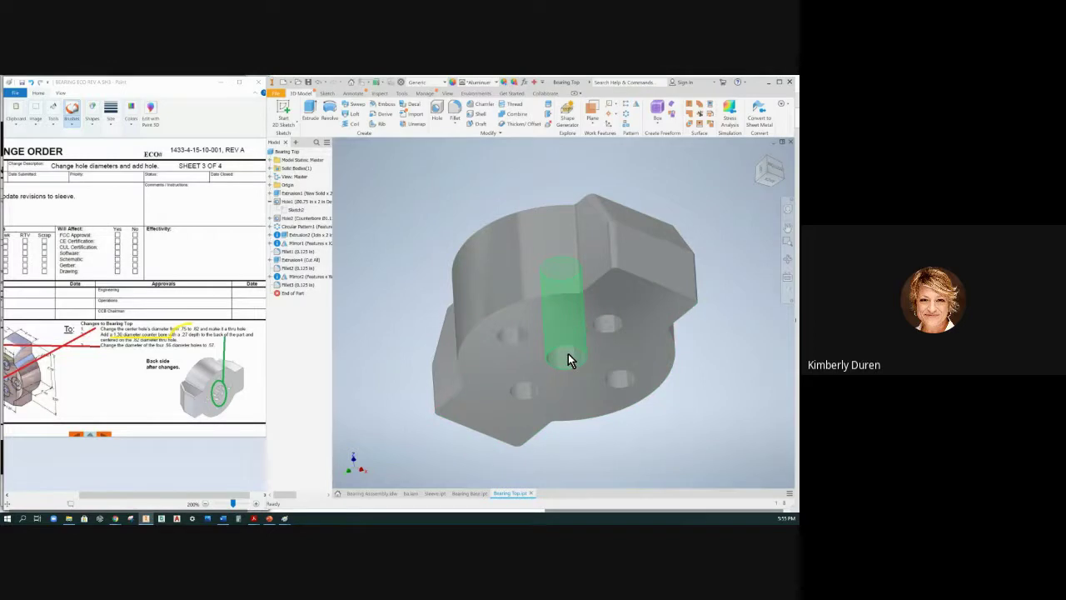
# Reopen Hole1 and make it a .82 diameter Through All hole
pyautogui.click(283, 202)
pyautogui.doubleClick(281, 204)
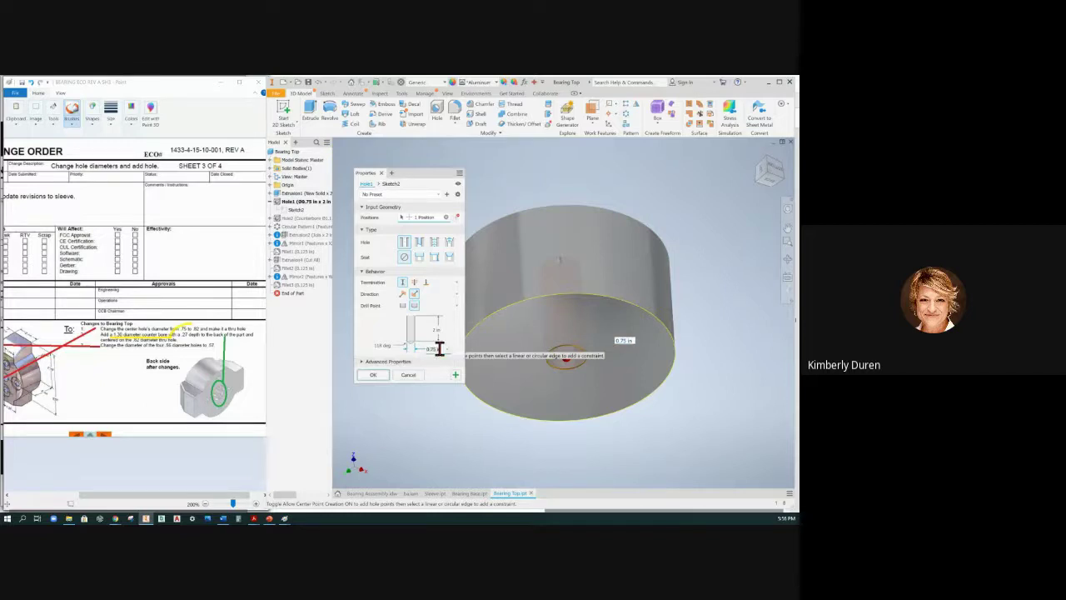
pyautogui.click(439, 349)
pyautogui.write('.82')
pyautogui.click(414, 284)
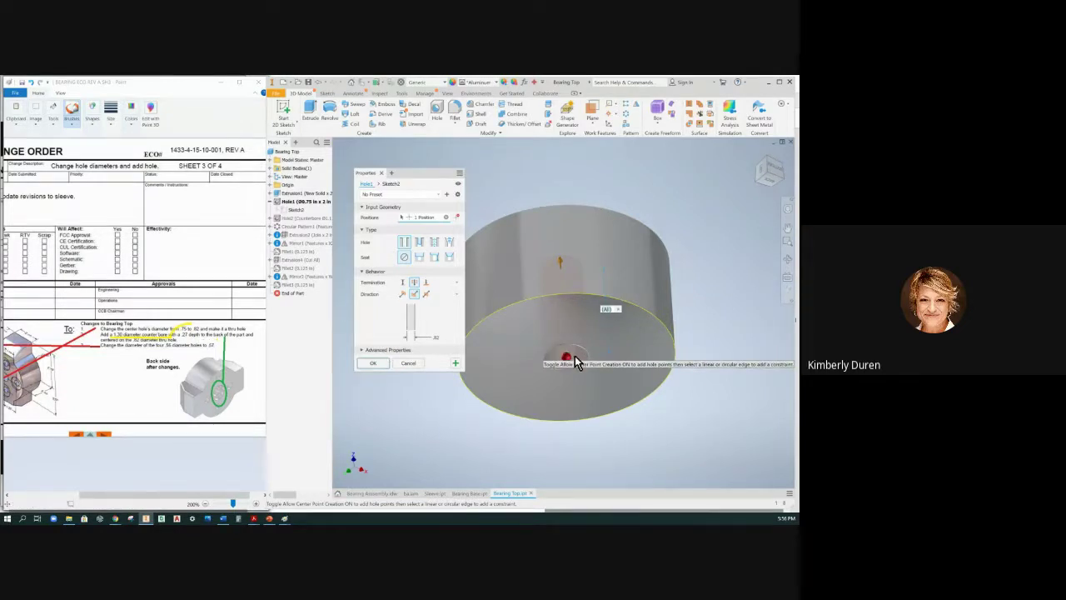
# Add a 1.3 diameter, .27 deep counterbore, centred on the disc's outer edge, and apply
pyautogui.click(419, 257)
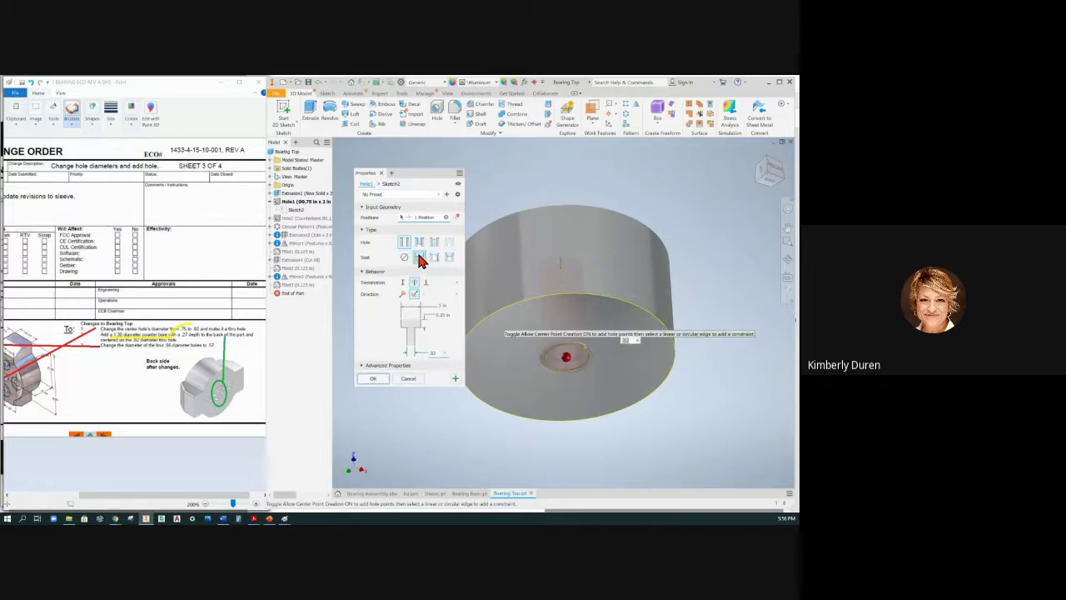
pyautogui.click(434, 353)
pyautogui.press('Tab')
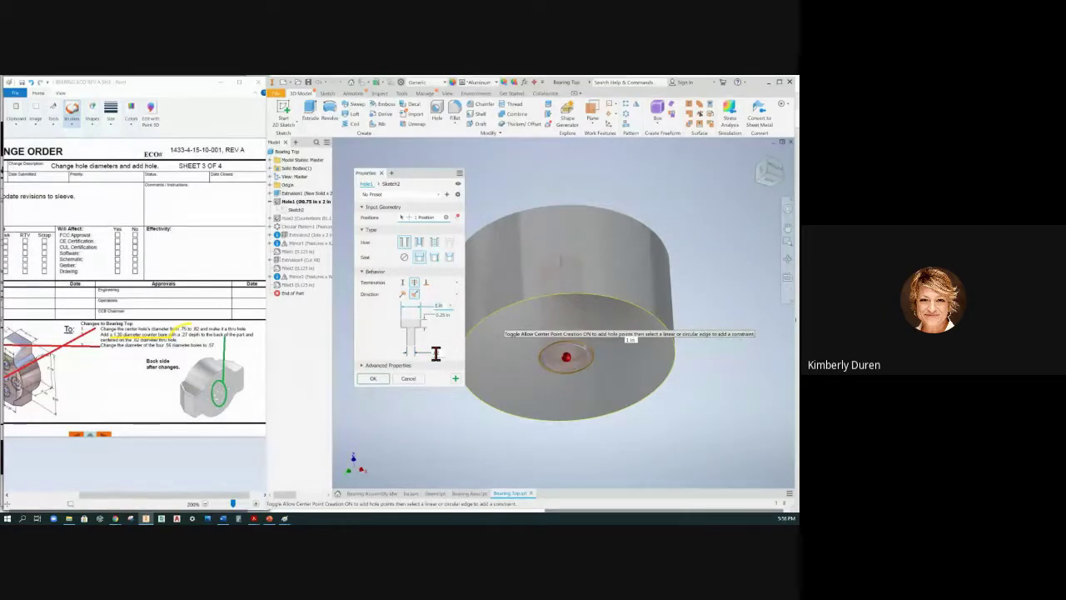
pyautogui.write('1.3')
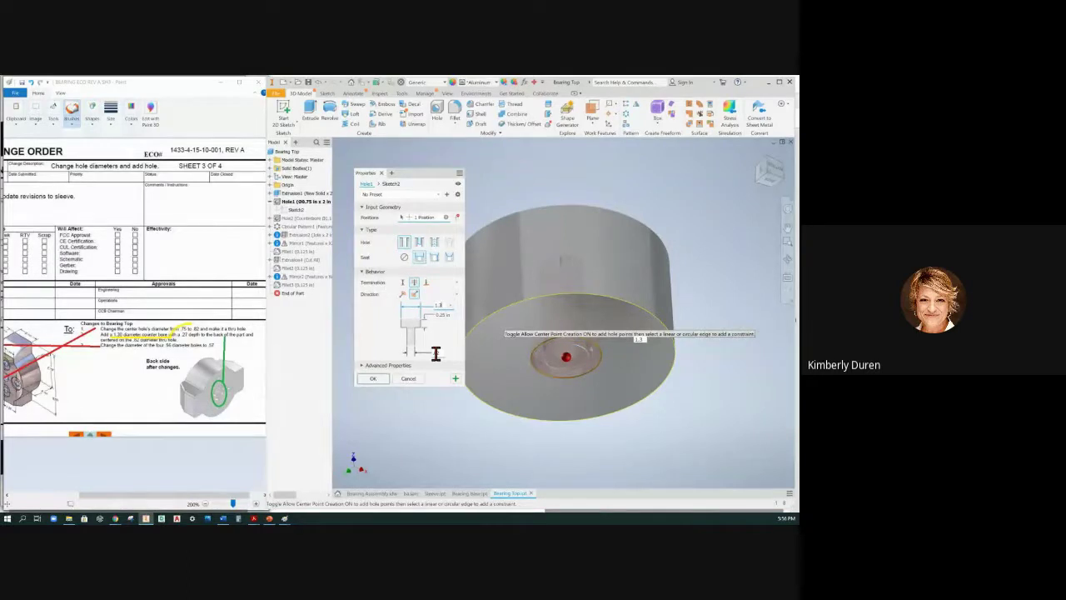
pyautogui.press('Tab')
pyautogui.write('.27')
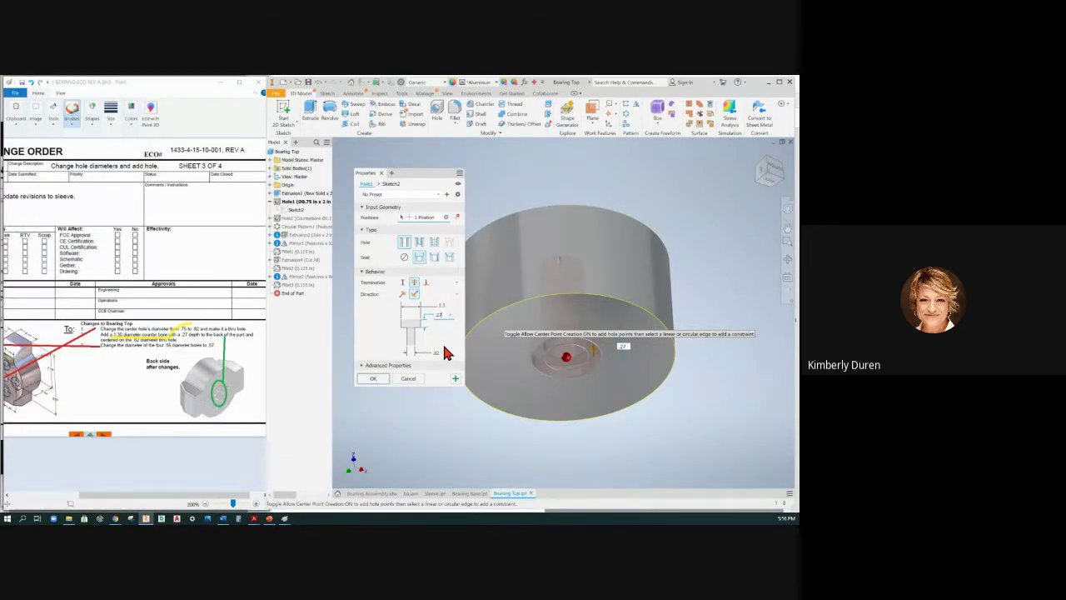
pyautogui.click(588, 301)
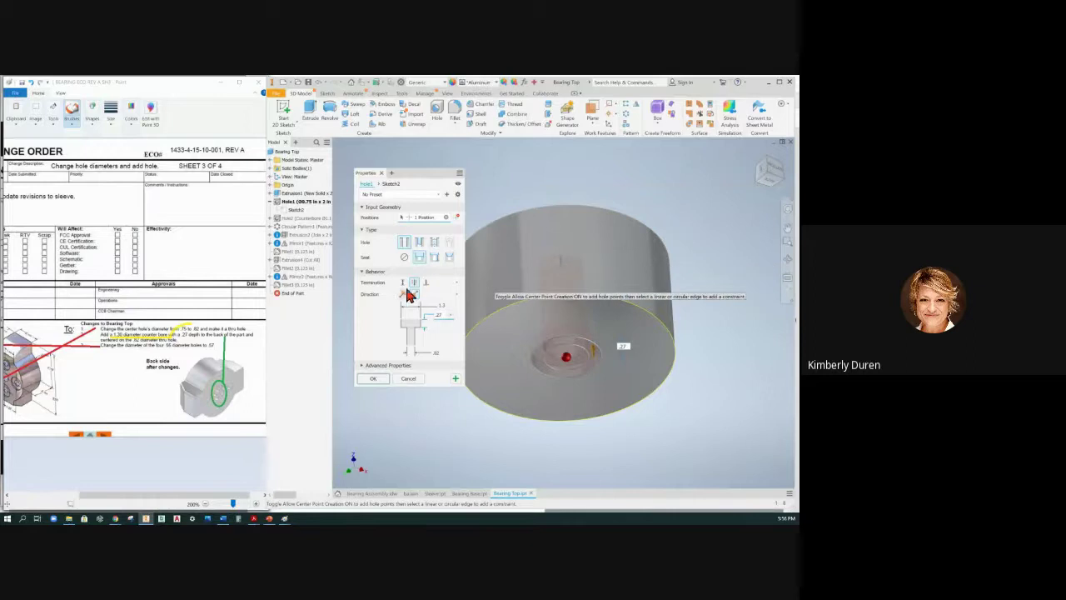
pyautogui.click(373, 378)
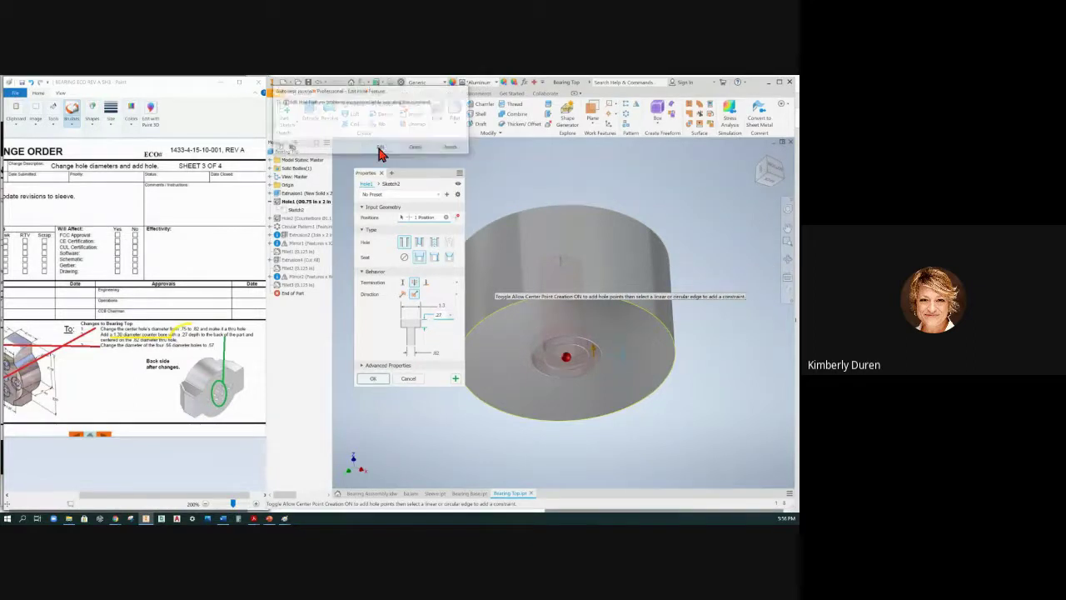
# Accept the hole warning, view the part top isometric, and expand Extrusion2 to show Sketch4
pyautogui.click(453, 148)
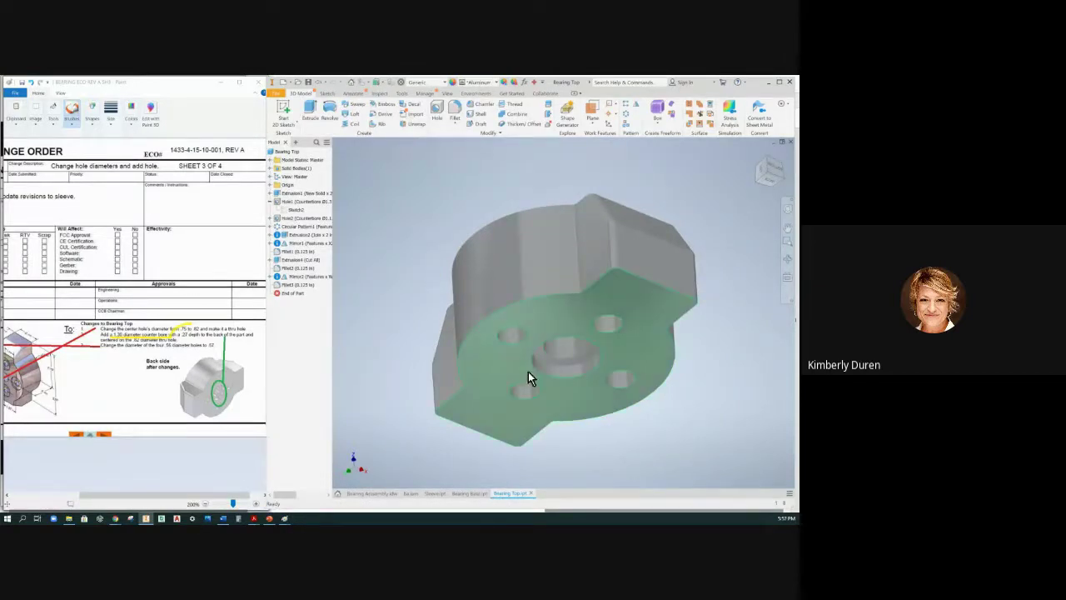
pyautogui.click(768, 171)
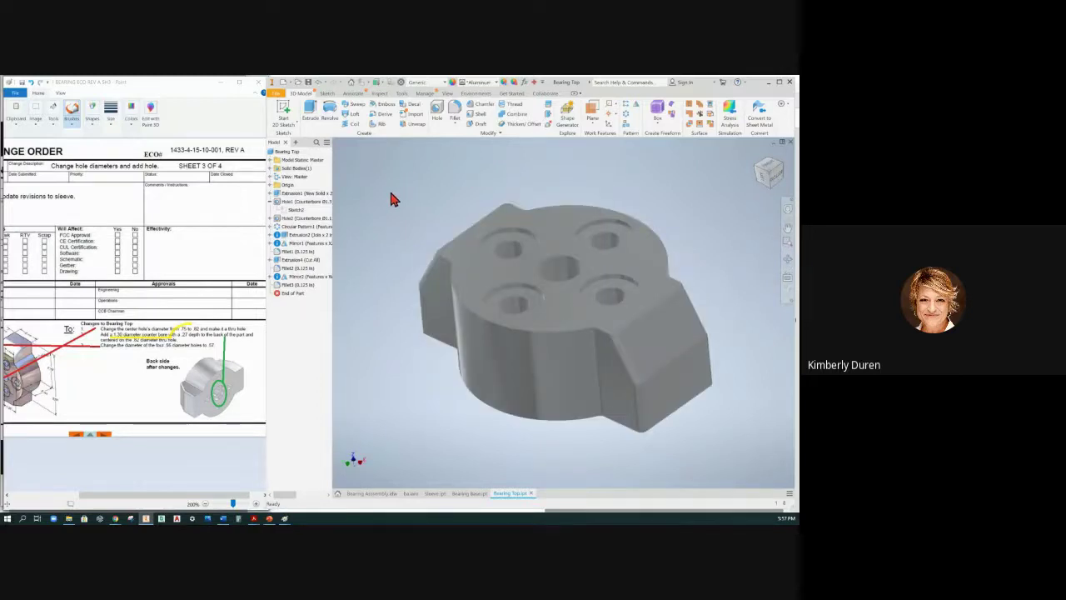
pyautogui.click(303, 241)
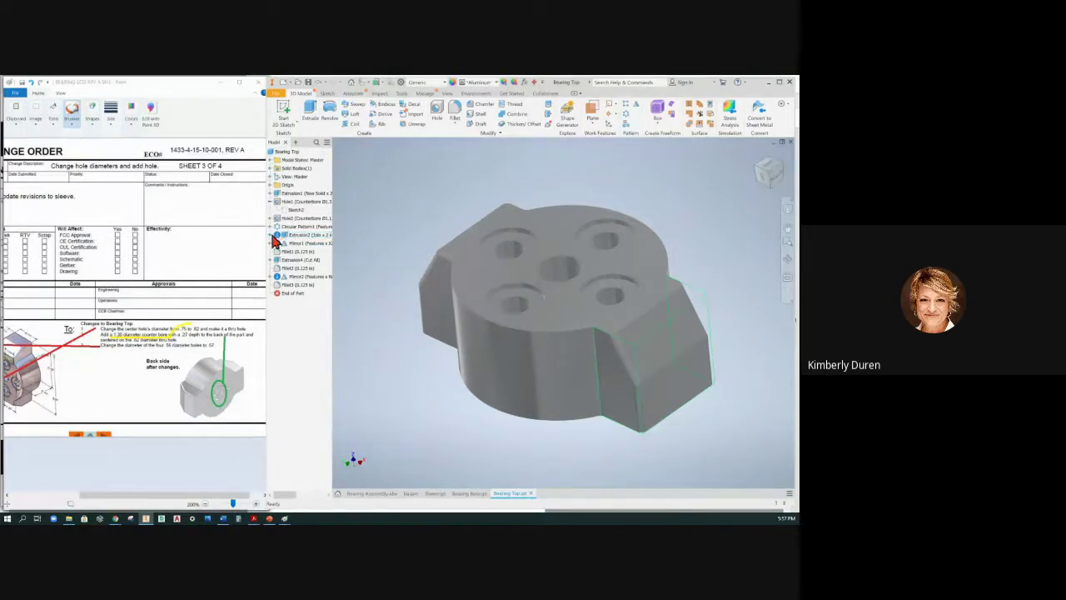
pyautogui.click(270, 236)
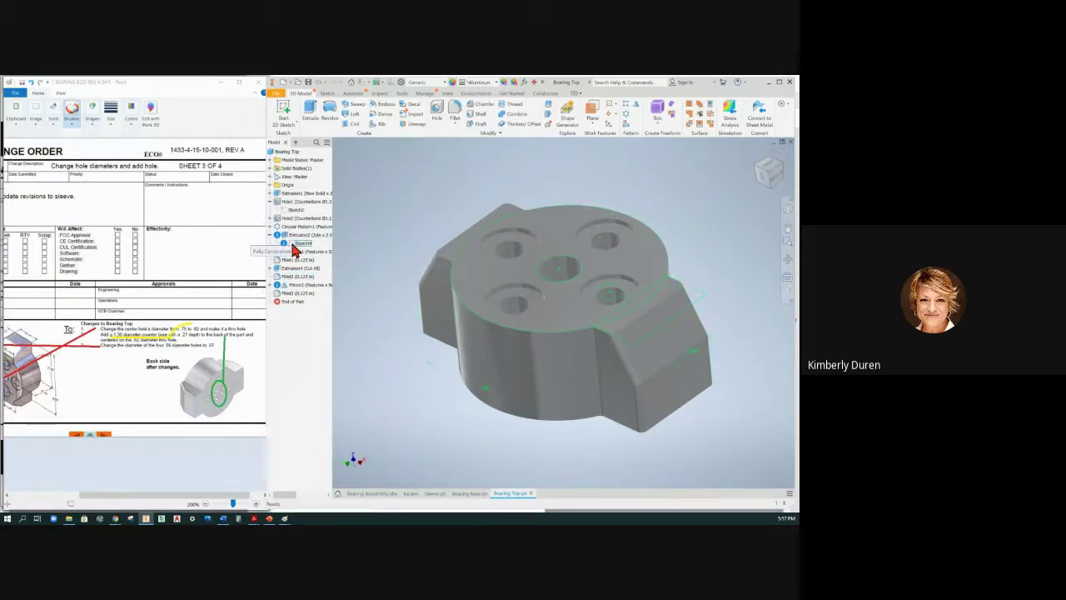
# Open Extrusion2's Sketch4 for editing, then finish it to return to the 3D part
pyautogui.doubleClick(294, 246)
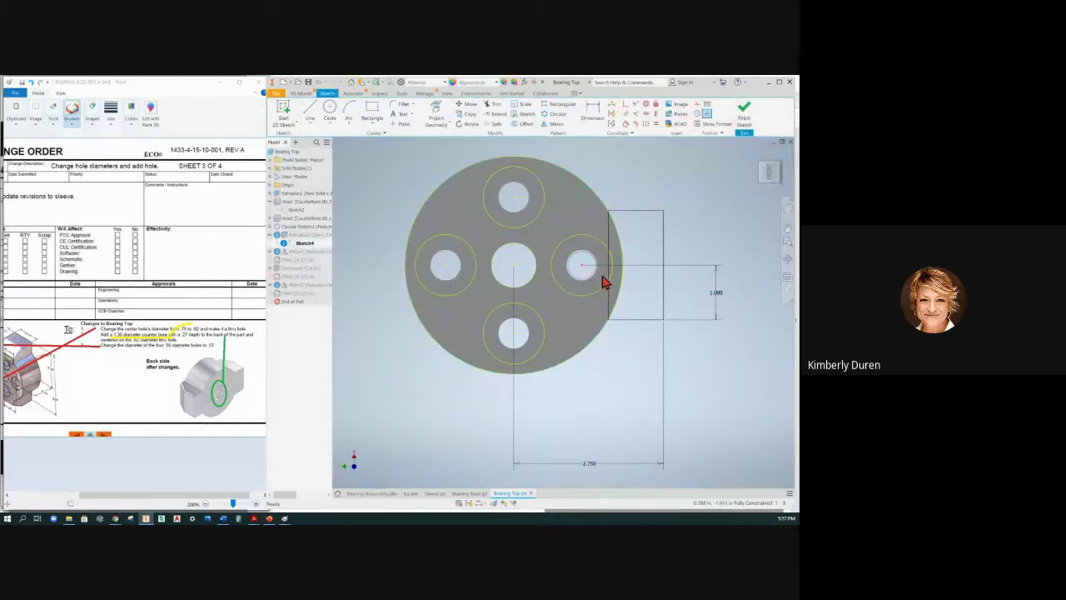
pyautogui.scroll(3, 603, 280)
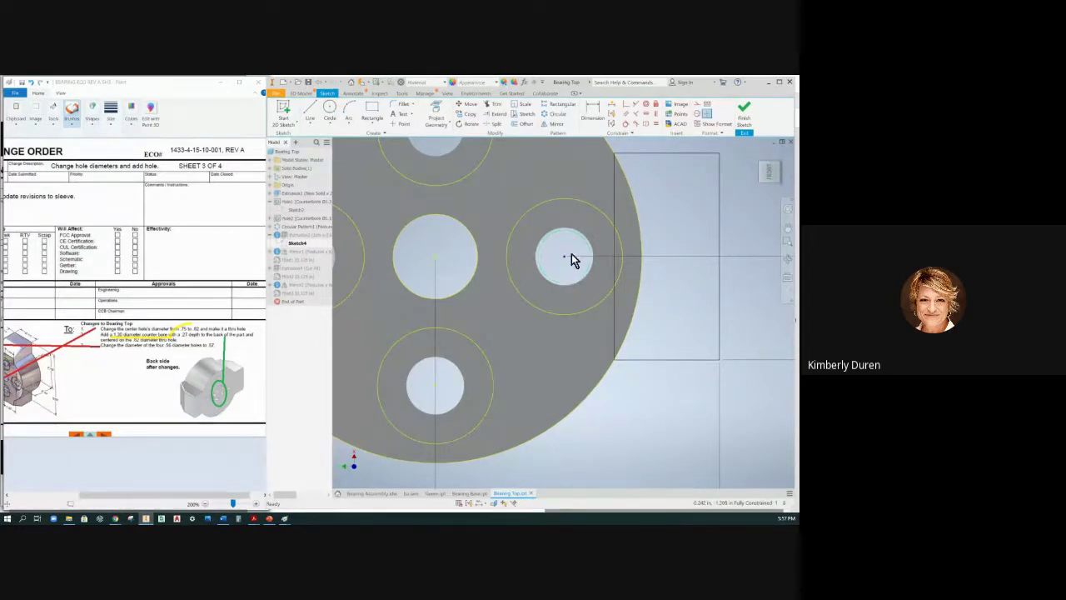
pyautogui.scroll(-5, 516, 279)
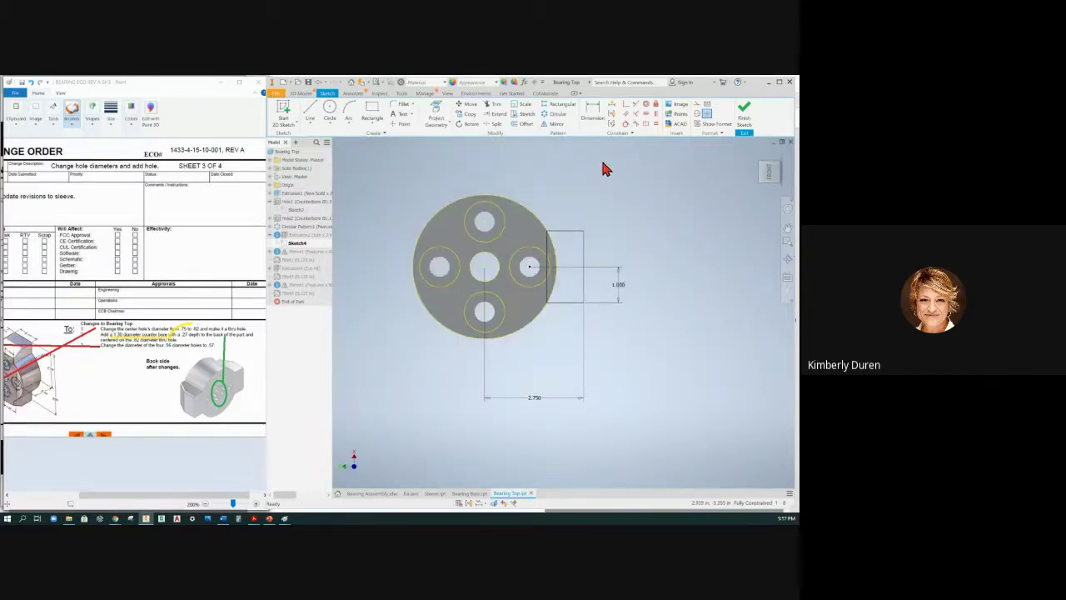
pyautogui.click(743, 111)
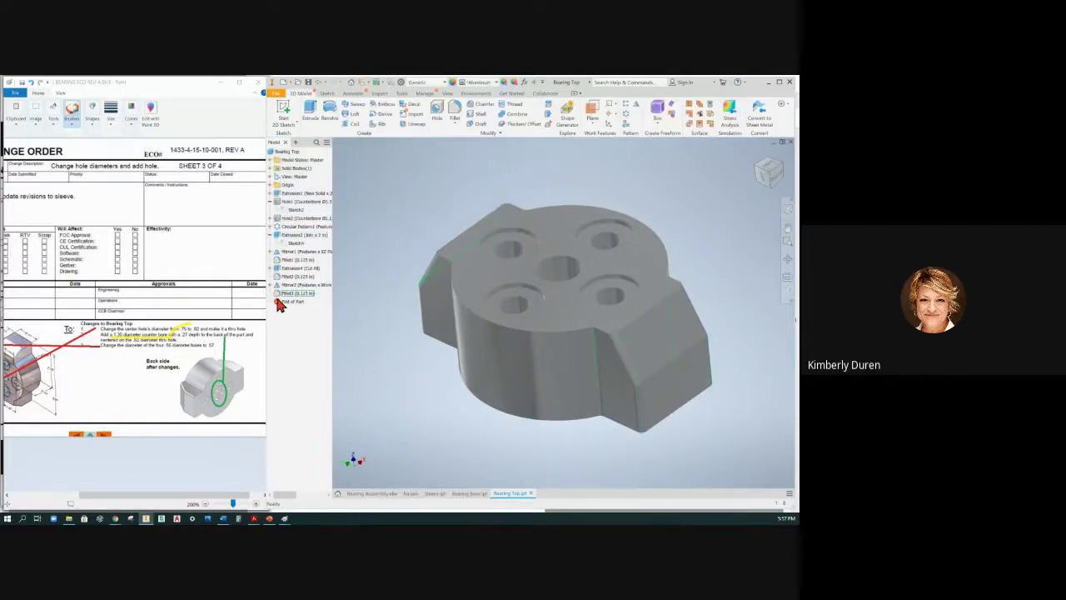
pyautogui.moveTo(279, 304); pyautogui.dragTo(328, 274)
pyautogui.moveTo(130, 497); pyautogui.dragTo(89, 497)
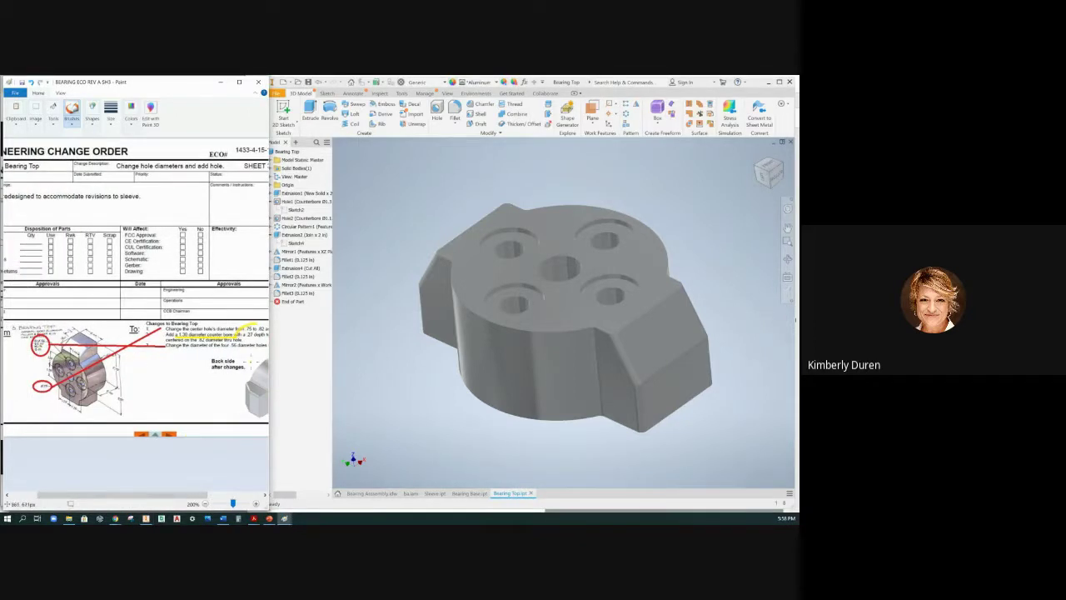
pyautogui.moveTo(138, 499); pyautogui.dragTo(184, 499)
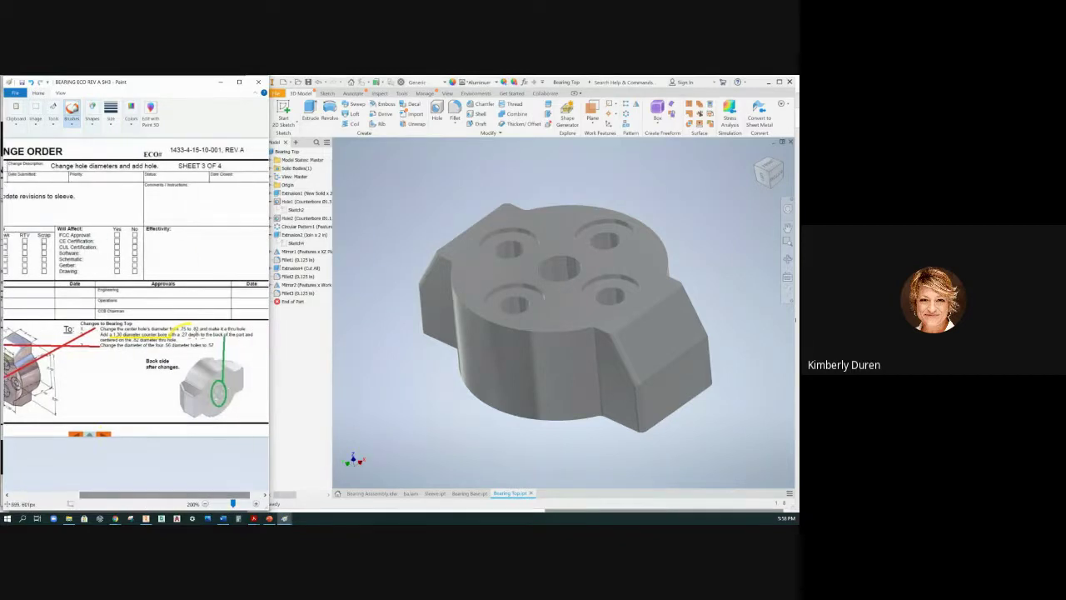
# Change the Hole2 counterbore hole diameter from .56 to .57 and apply it
pyautogui.click(278, 220)
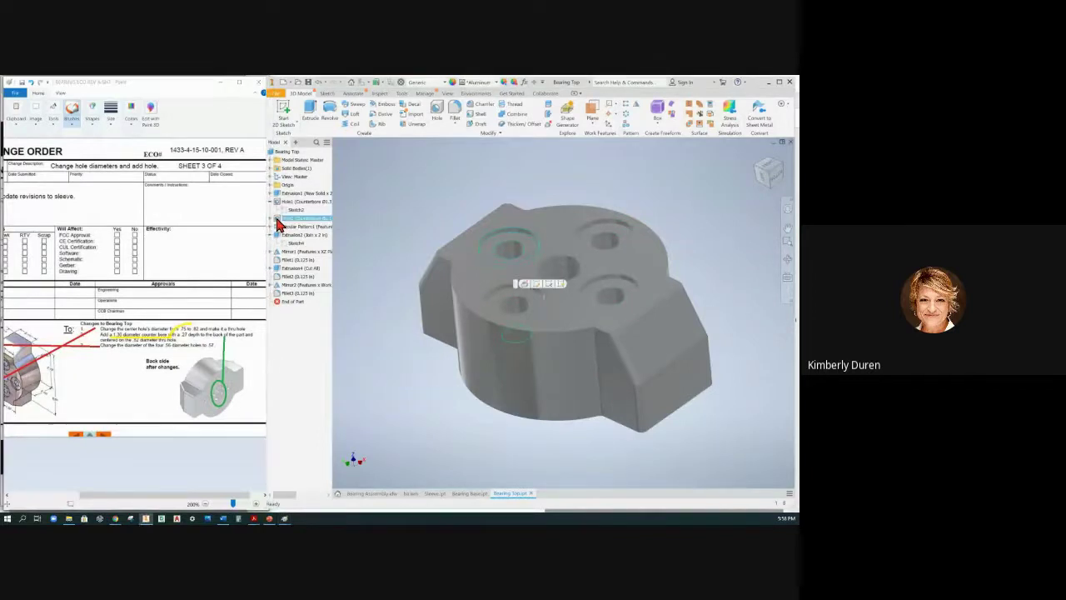
pyautogui.doubleClick(278, 220)
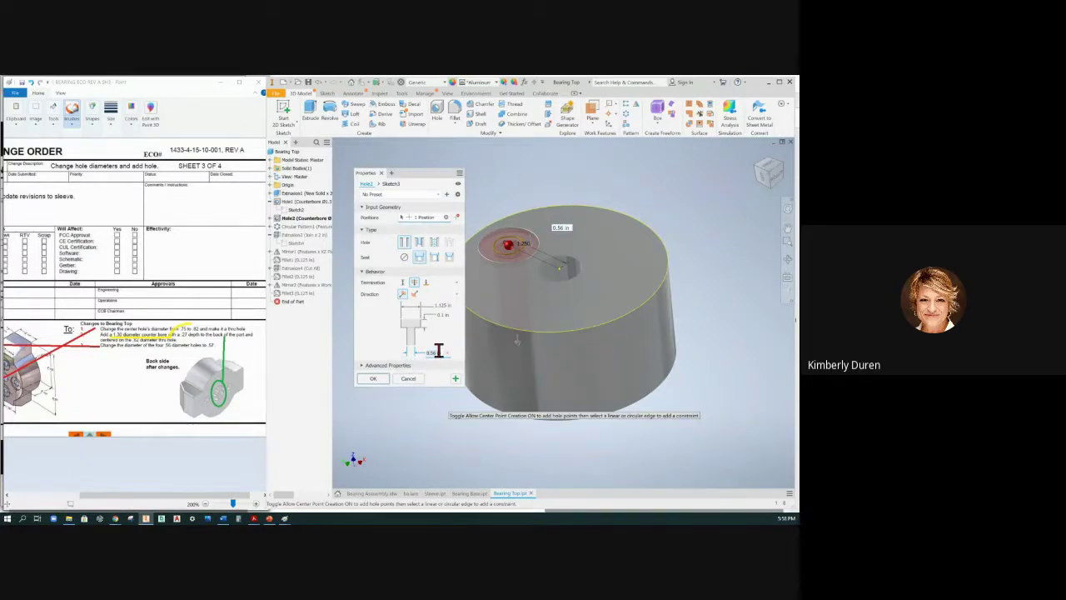
pyautogui.doubleClick(438, 350)
pyautogui.write('.57')
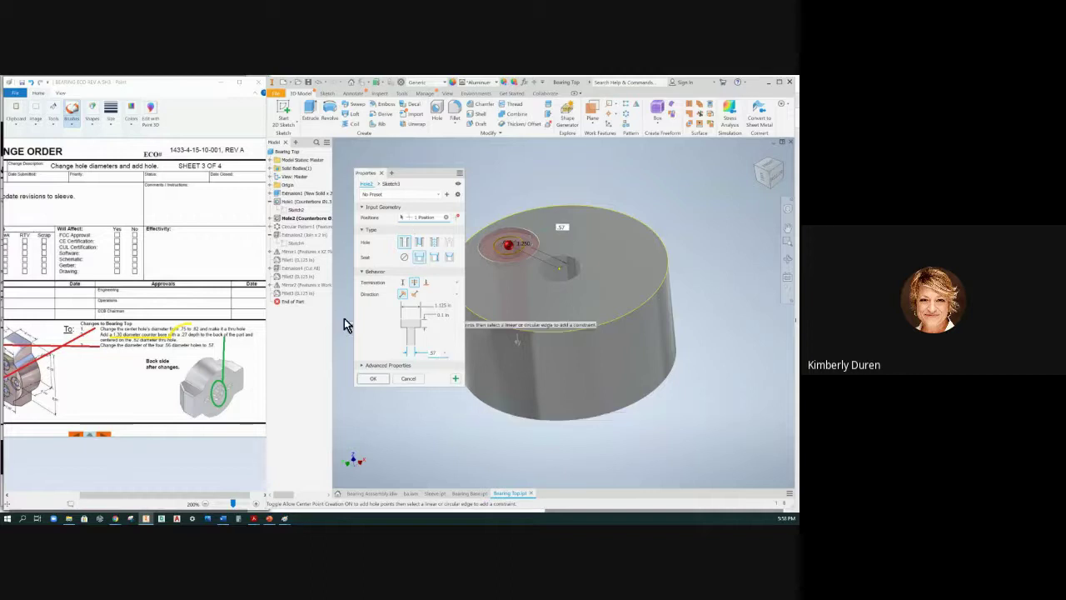
pyautogui.click(373, 378)
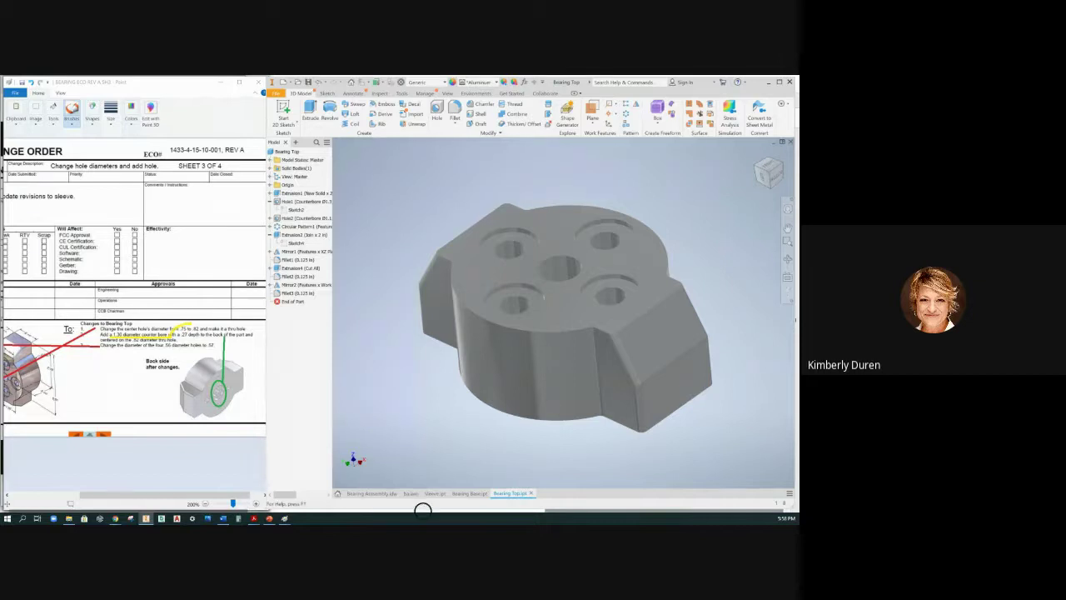
# Switch to the ba.iam assembly and zoom in on the shaft area, then back out
pyautogui.click(412, 494)
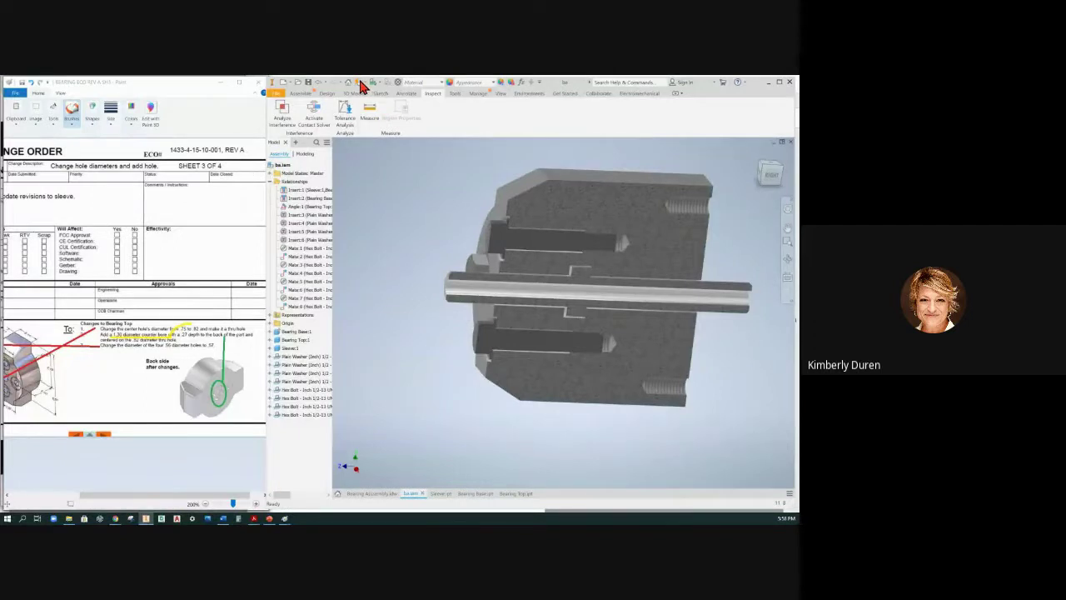
pyautogui.scroll(6, 528, 278)
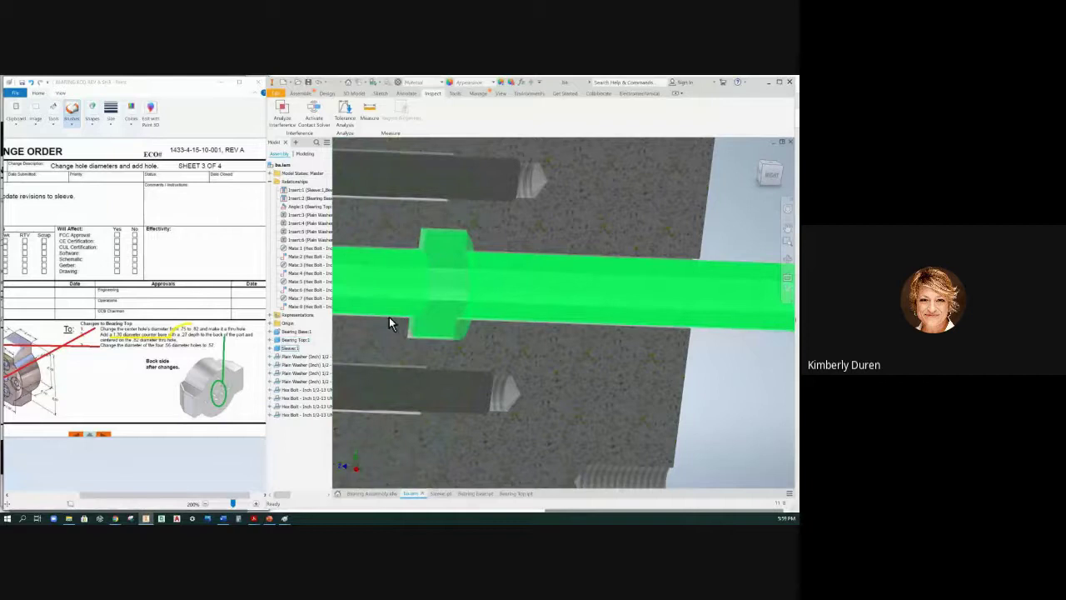
pyautogui.scroll(-5, 389, 317)
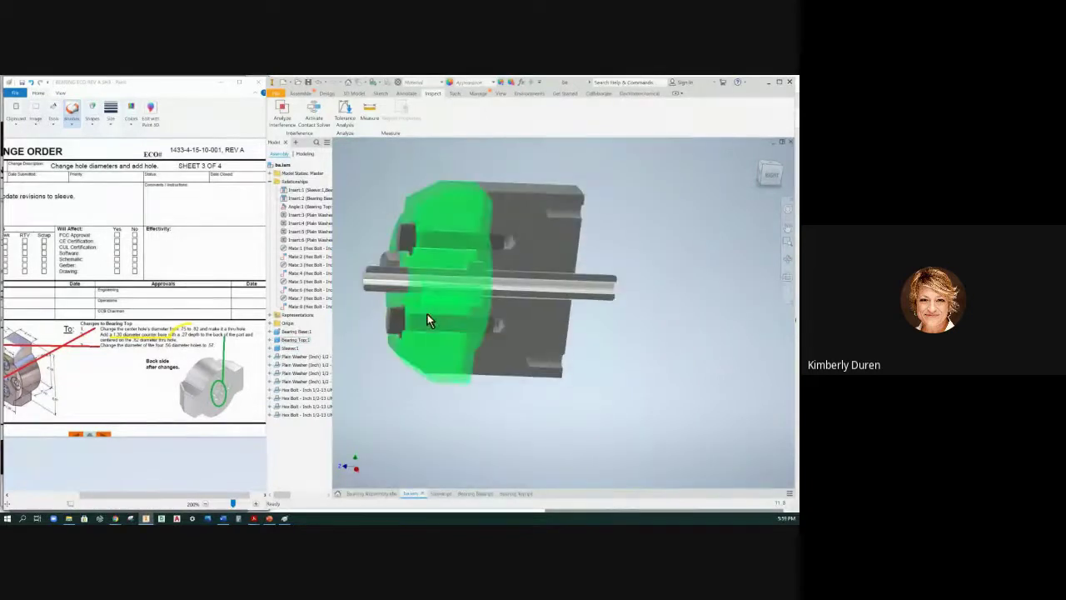
# Run Analyze Interference on all components, finding 6 interferences (0.137 in³), then close the report
pyautogui.click(282, 111)
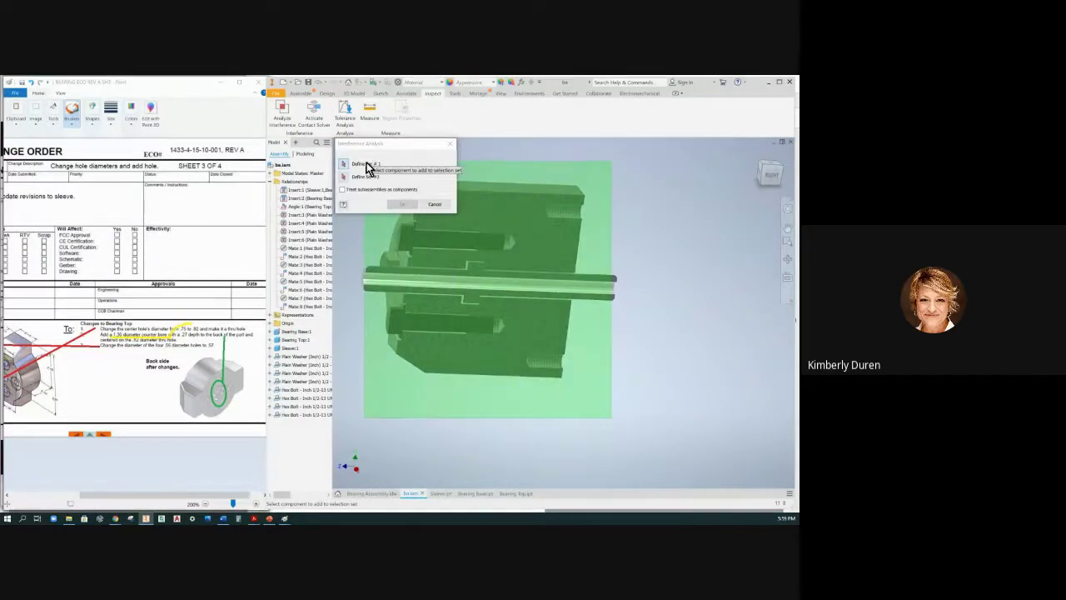
pyautogui.hotkey('ctrl', 'a')
pyautogui.click(404, 205)
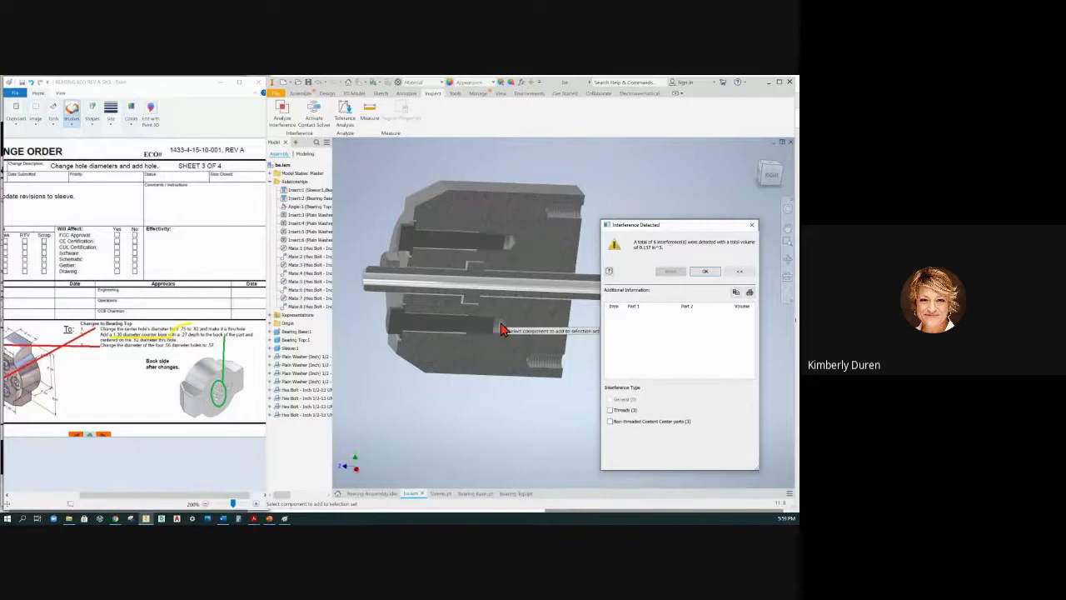
pyautogui.click(751, 226)
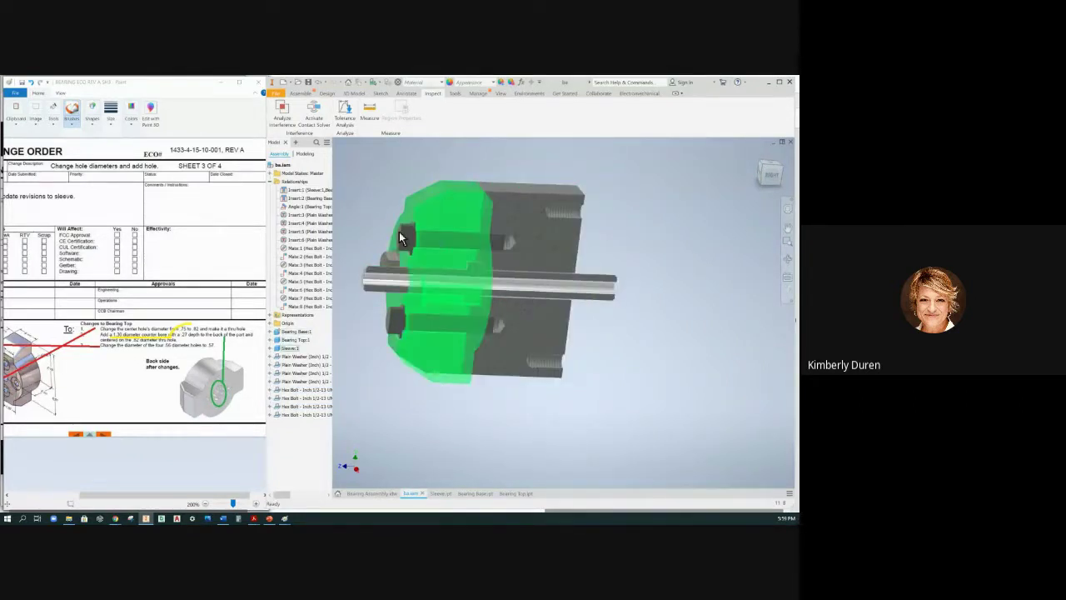
# Save ba.iam with its dependent parts and bring up the section view options
pyautogui.click(308, 81)
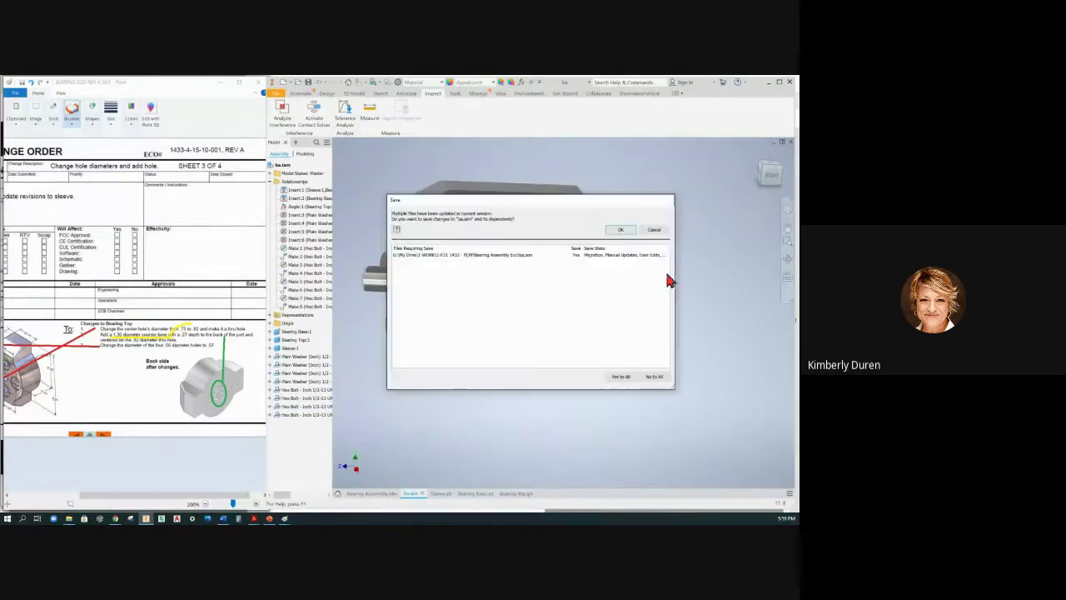
pyautogui.click(620, 232)
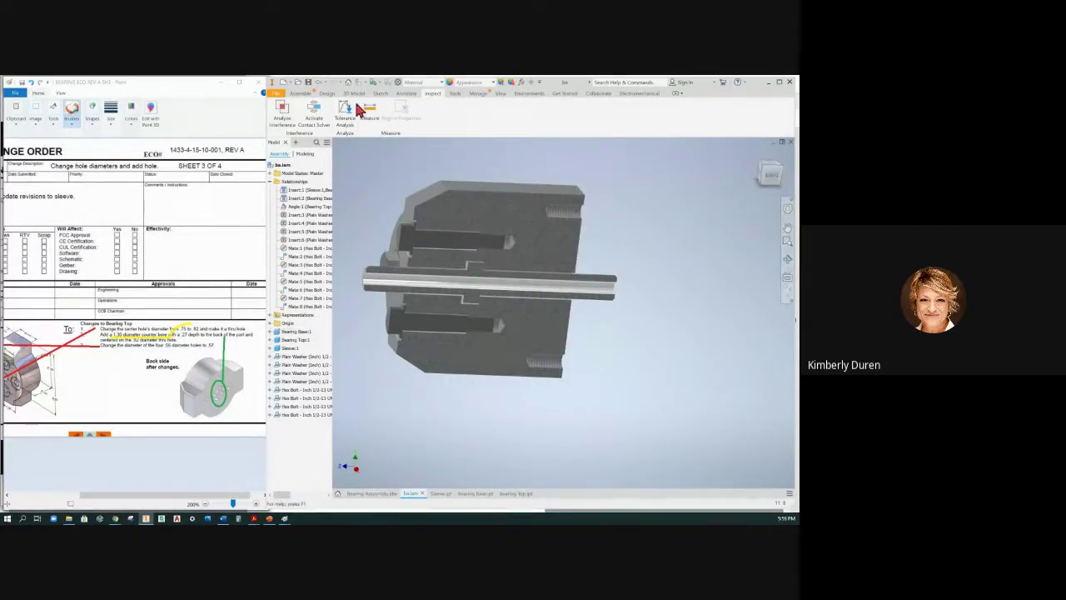
pyautogui.click(501, 95)
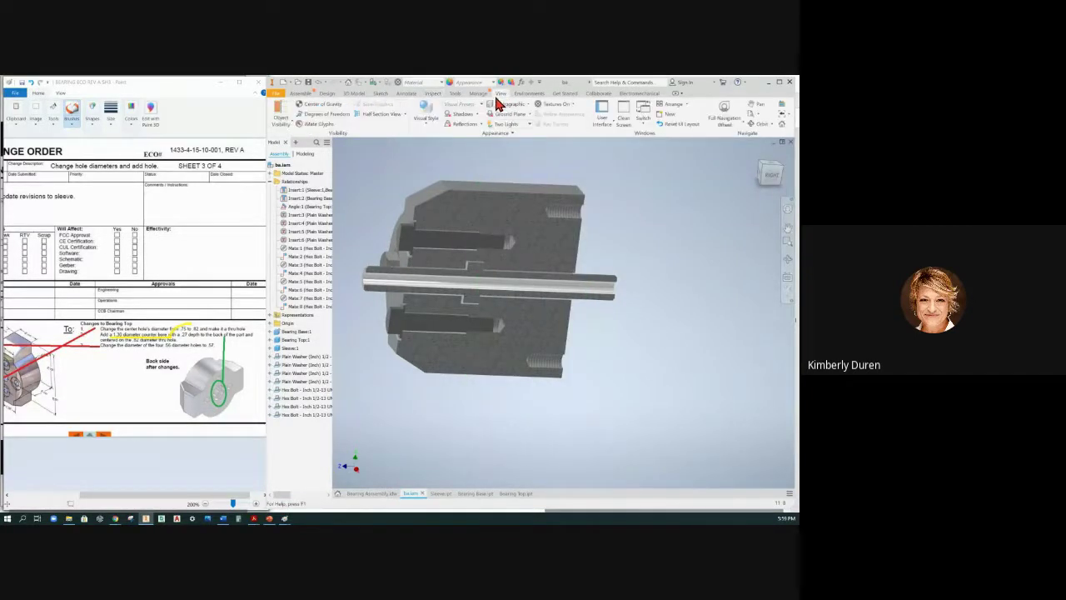
# End the section view and orbit the whole assembly to show the Bearing Top's holed end face
pyautogui.click(405, 115)
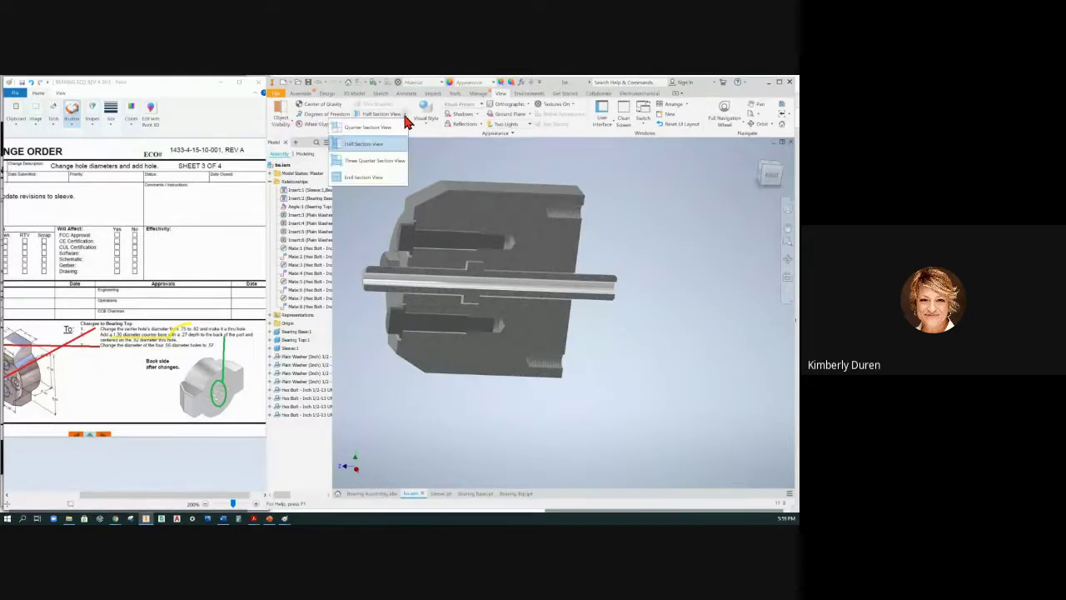
pyautogui.click(365, 177)
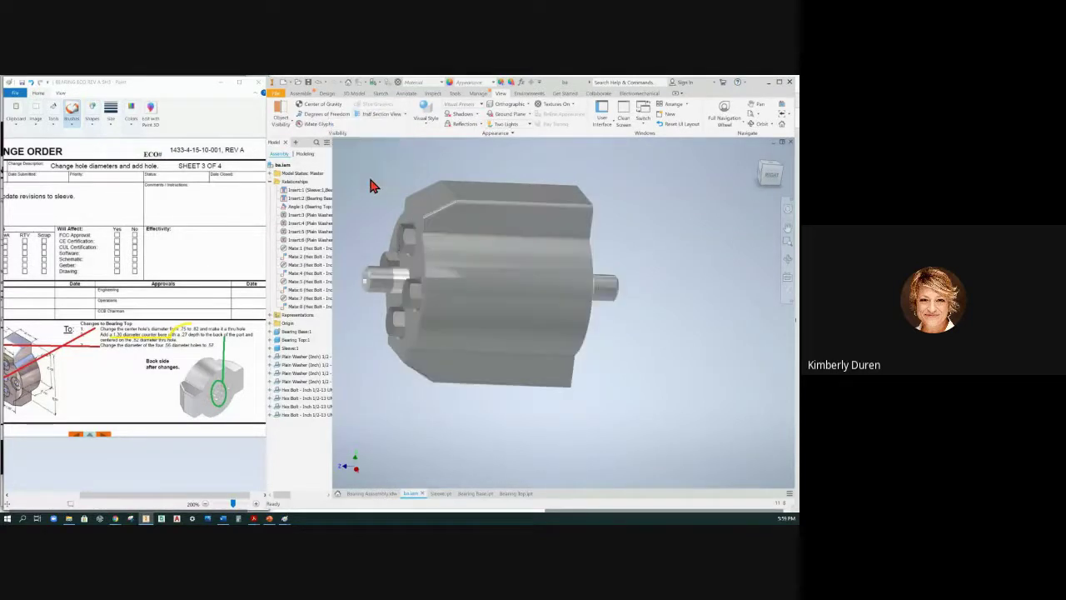
pyautogui.click(758, 160)
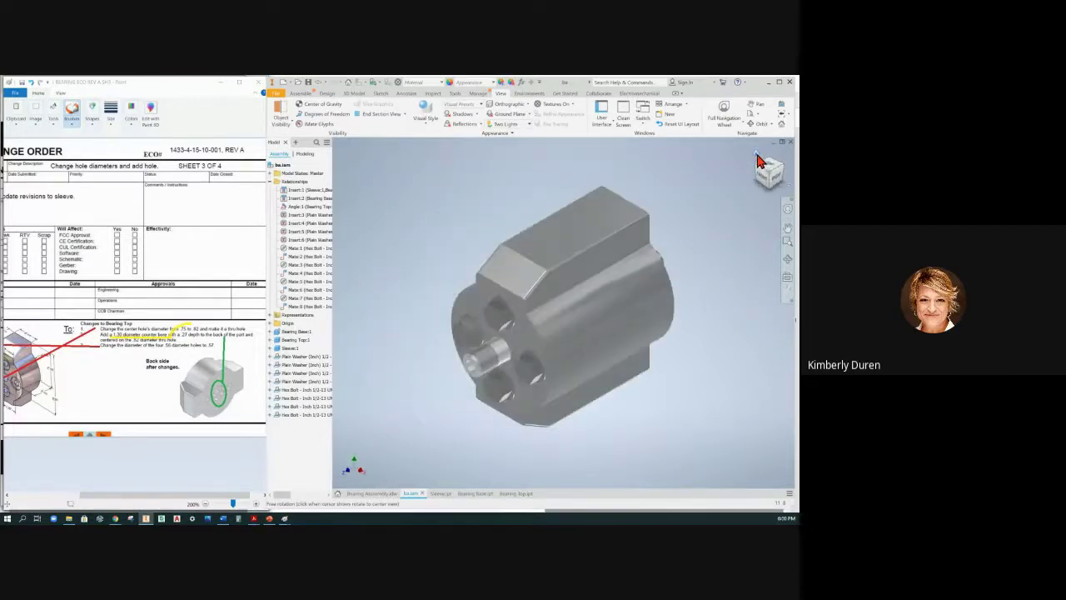
pyautogui.click(546, 369)
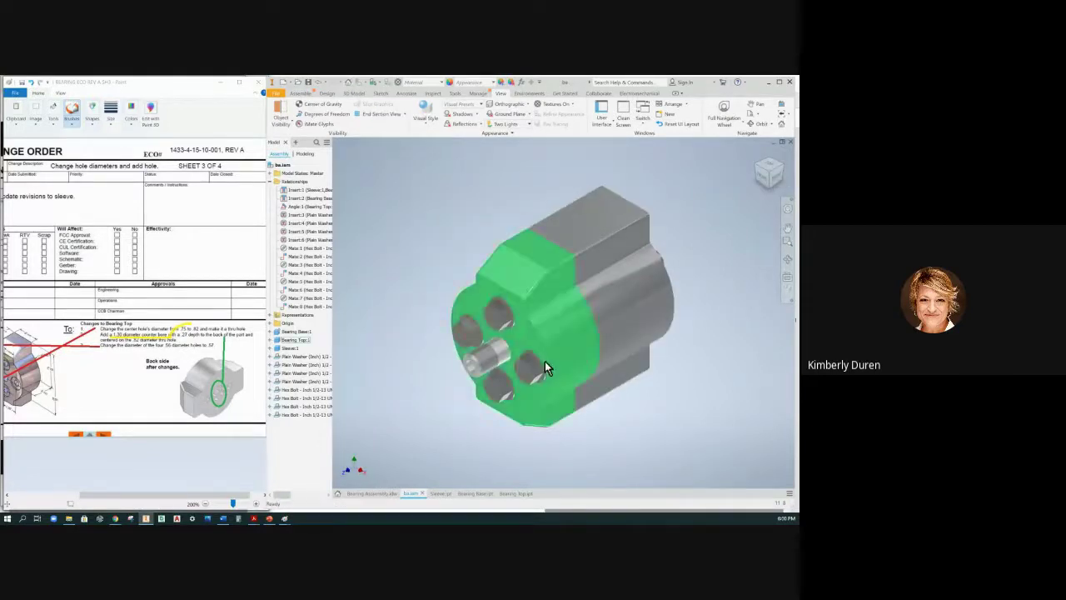
pyautogui.click(500, 356)
pyautogui.press('Escape')
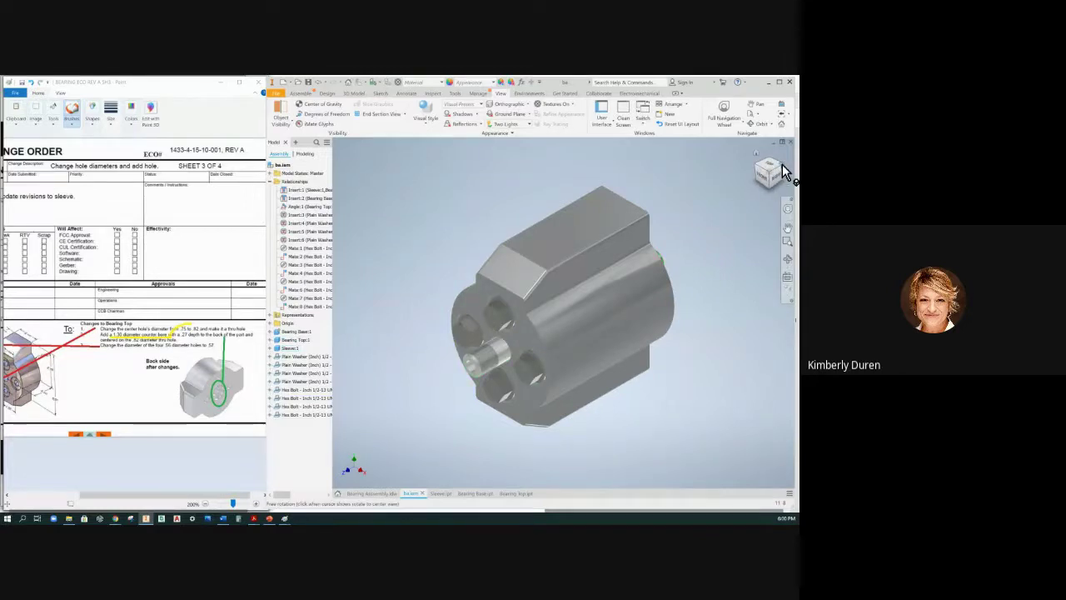
pyautogui.moveTo(782, 165); pyautogui.dragTo(595, 340)
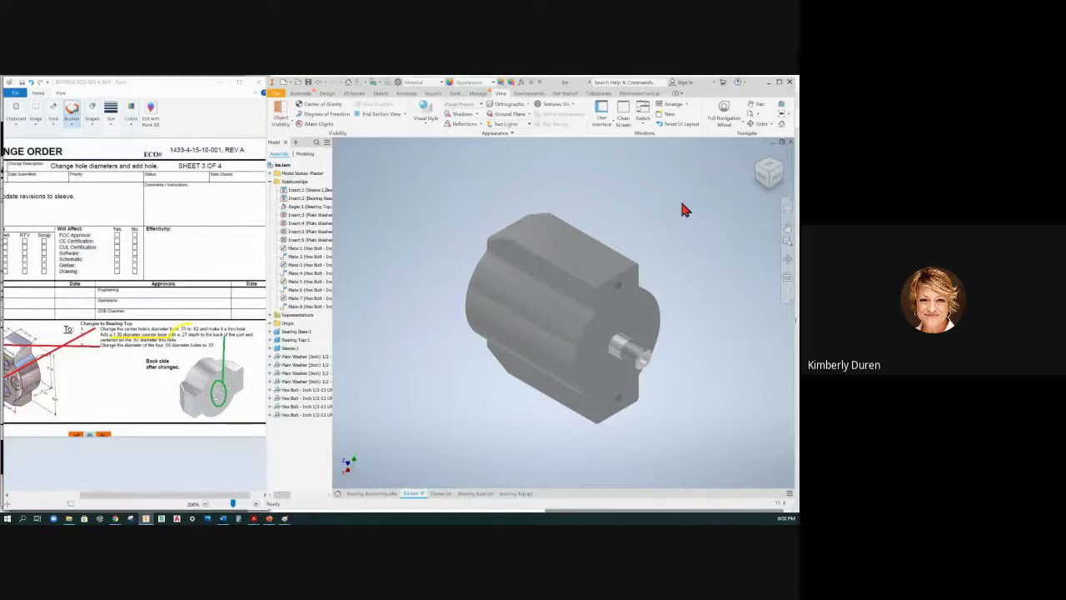
pyautogui.click(756, 161)
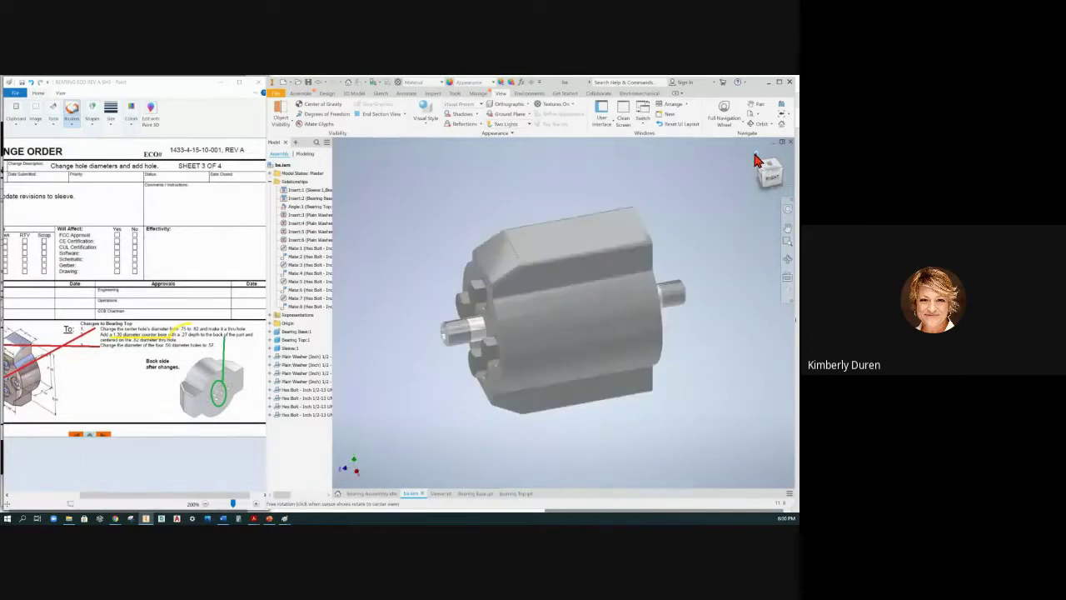
# Save the assembly changes again, then clear the Bearing Top selection
pyautogui.click(307, 82)
pyautogui.click(623, 231)
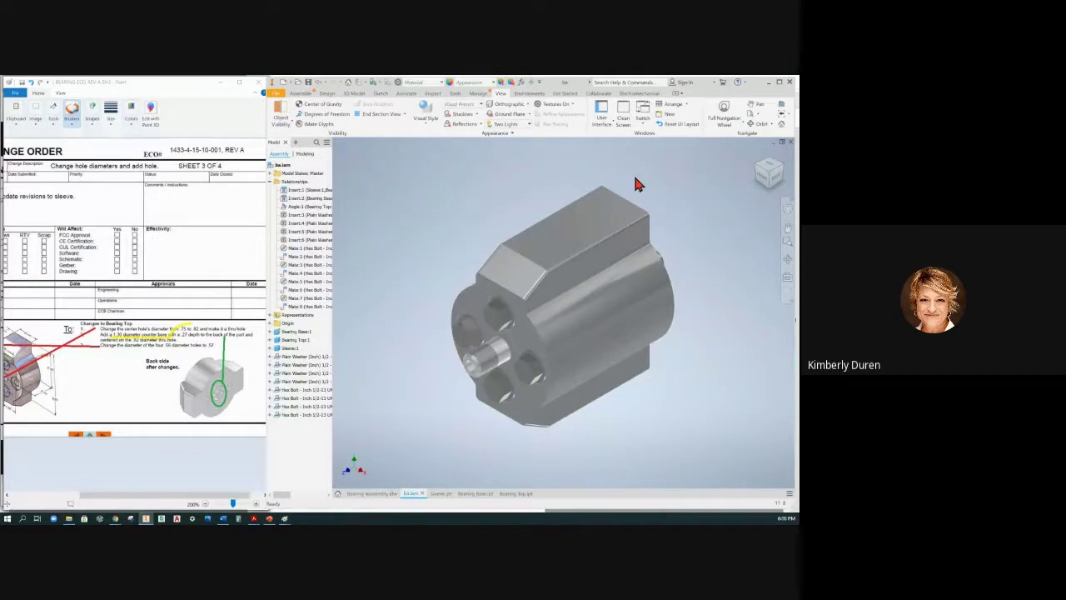
pyautogui.click(567, 364)
pyautogui.click(511, 202)
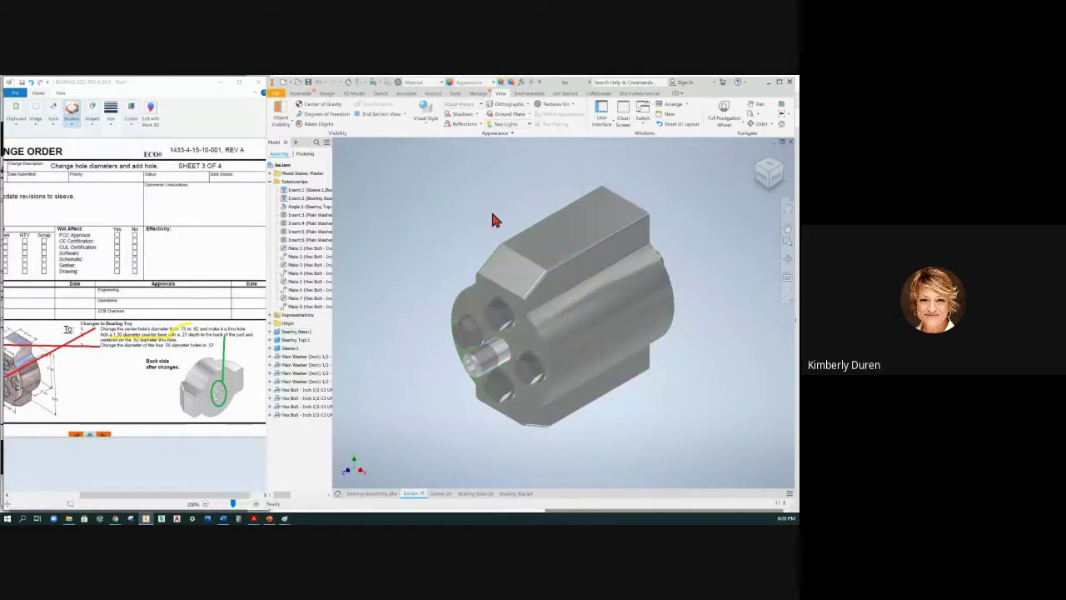